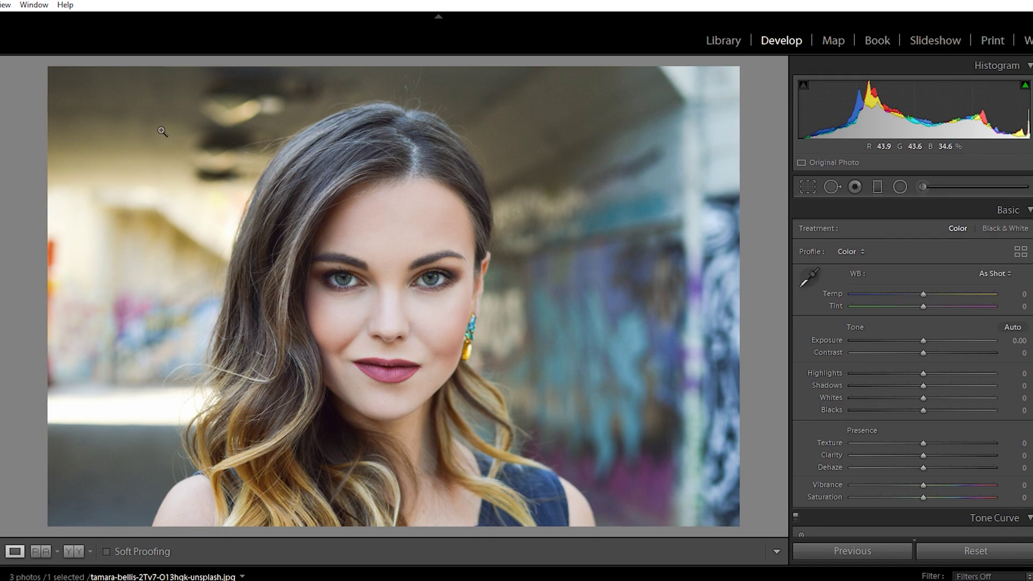
- Zoom in on the woman's eyes and set up an Adjustment Brush with the Iris Enhance effect
{"action": "key", "text": "ctrl+equal"}
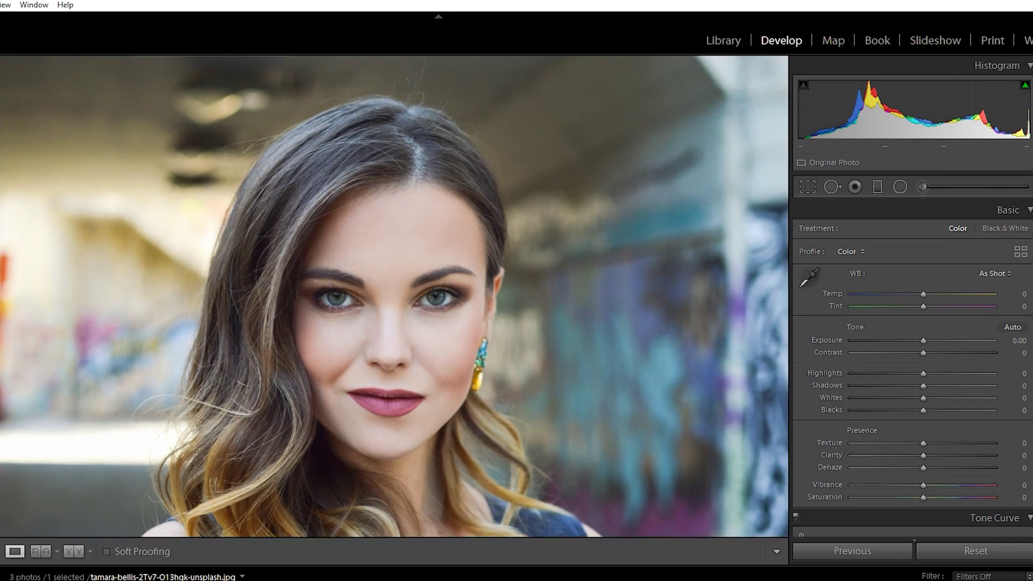
{"action": "left_click", "coordinate": [284, 286]}
{"action": "left_click_drag", "start_coordinate": [284, 286], "coordinate": [359, 209]}
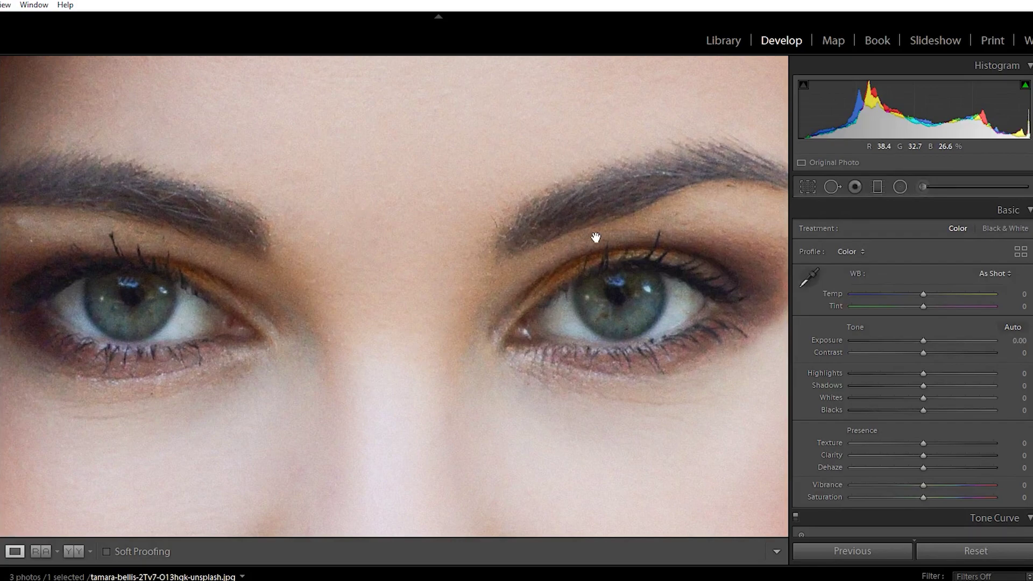
{"action": "left_click", "coordinate": [934, 187]}
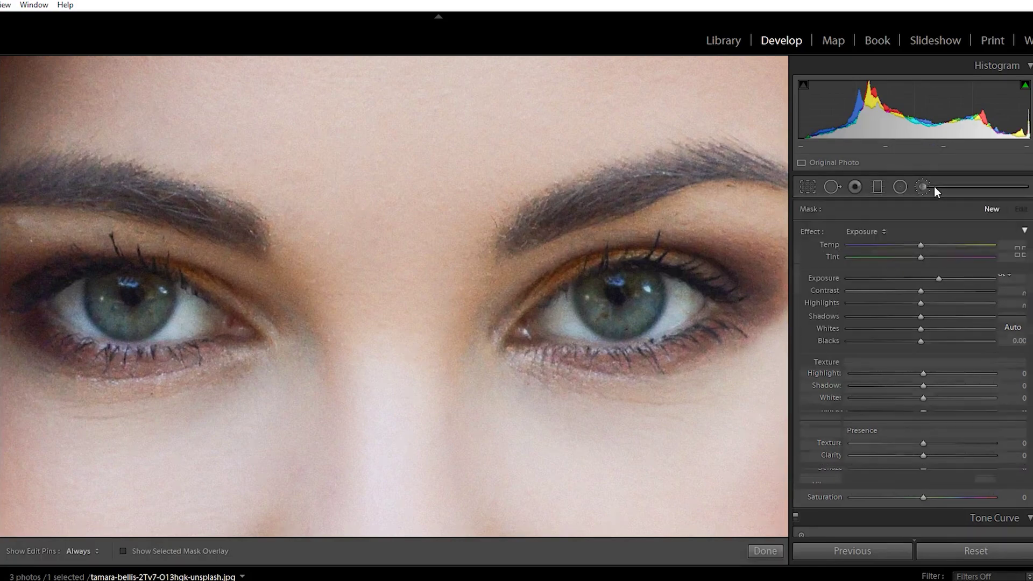
{"action": "left_click", "coordinate": [866, 232]}
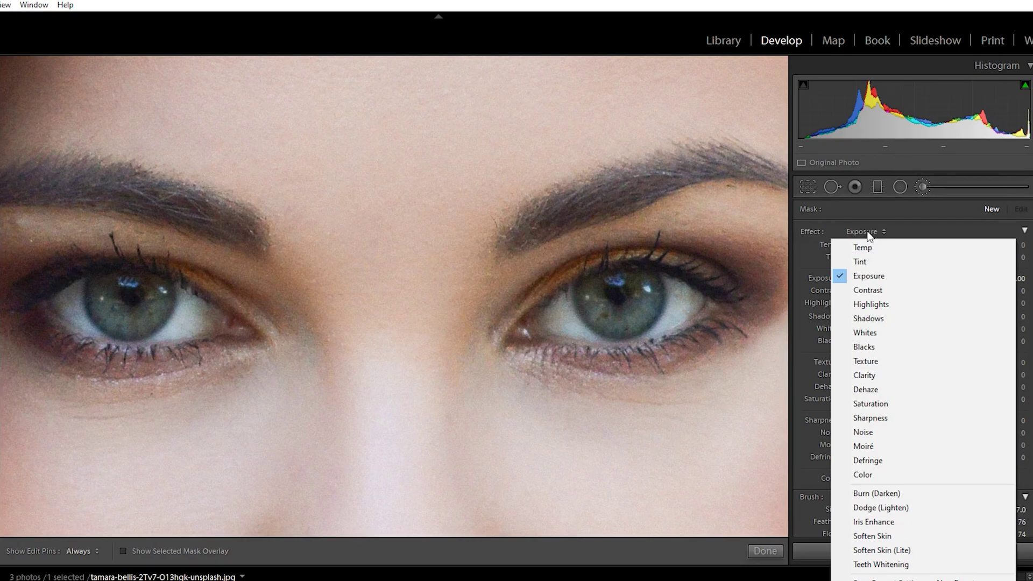
{"action": "left_click", "coordinate": [884, 523]}
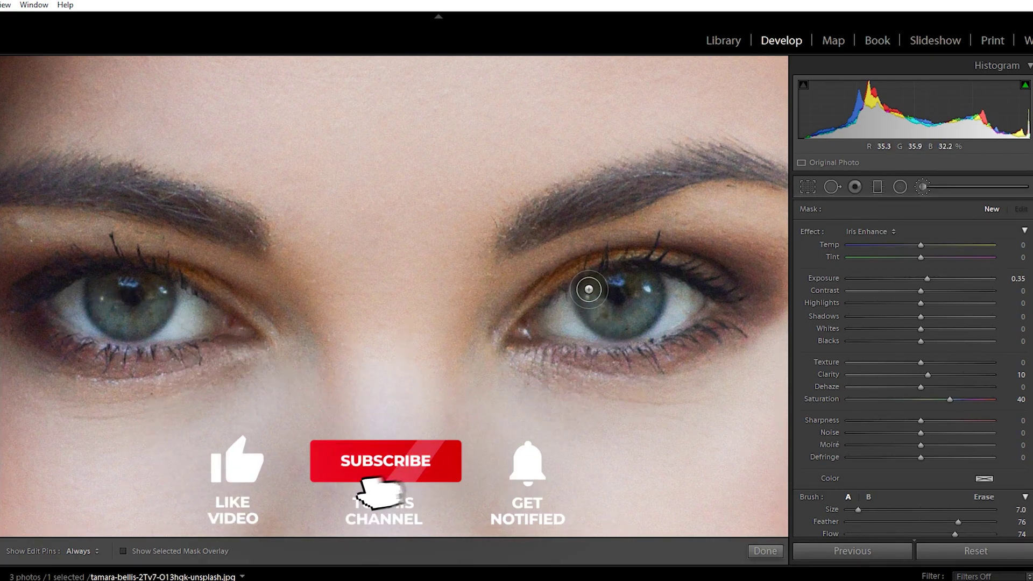
- Brush the Iris Enhance mask over both irises with the mask overlay shown, and hide the overlay when finished
{"action": "left_click", "coordinate": [153, 552]}
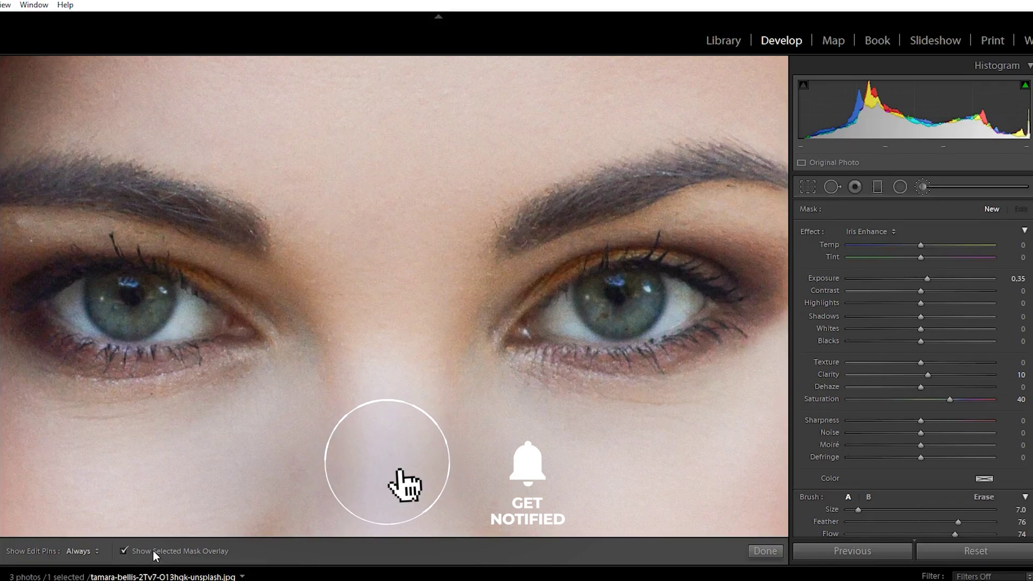
{"action": "key", "text": "h"}
{"action": "mouse_move", "coordinate": [594, 302]}
{"action": "left_mouse_down"}
{"action": "mouse_move", "coordinate": [609, 322]}
{"action": "mouse_move", "coordinate": [590, 286]}
{"action": "mouse_move", "coordinate": [602, 320]}
{"action": "mouse_move", "coordinate": [623, 327]}
{"action": "mouse_move", "coordinate": [645, 317]}
{"action": "mouse_move", "coordinate": [649, 286]}
{"action": "mouse_move", "coordinate": [644, 318]}
{"action": "mouse_move", "coordinate": [629, 320]}
{"action": "mouse_move", "coordinate": [646, 280]}
{"action": "left_mouse_up"}
{"action": "key", "text": "h"}
{"action": "mouse_move", "coordinate": [87, 340]}
{"action": "left_mouse_down"}
{"action": "mouse_move", "coordinate": [121, 299]}
{"action": "mouse_move", "coordinate": [105, 292]}
{"action": "mouse_move", "coordinate": [118, 317]}
{"action": "mouse_move", "coordinate": [152, 316]}
{"action": "mouse_move", "coordinate": [161, 293]}
{"action": "mouse_move", "coordinate": [154, 317]}
{"action": "mouse_move", "coordinate": [130, 328]}
{"action": "mouse_move", "coordinate": [97, 285]}
{"action": "mouse_move", "coordinate": [134, 323]}
{"action": "left_mouse_up"}
{"action": "key", "text": "h"}
{"action": "key", "text": "h"}
{"action": "key", "text": "o"}
- Collapse the Iris Enhance sliders into one Amount, set it to 50, and finish the brush edit
{"action": "key", "text": "z"}
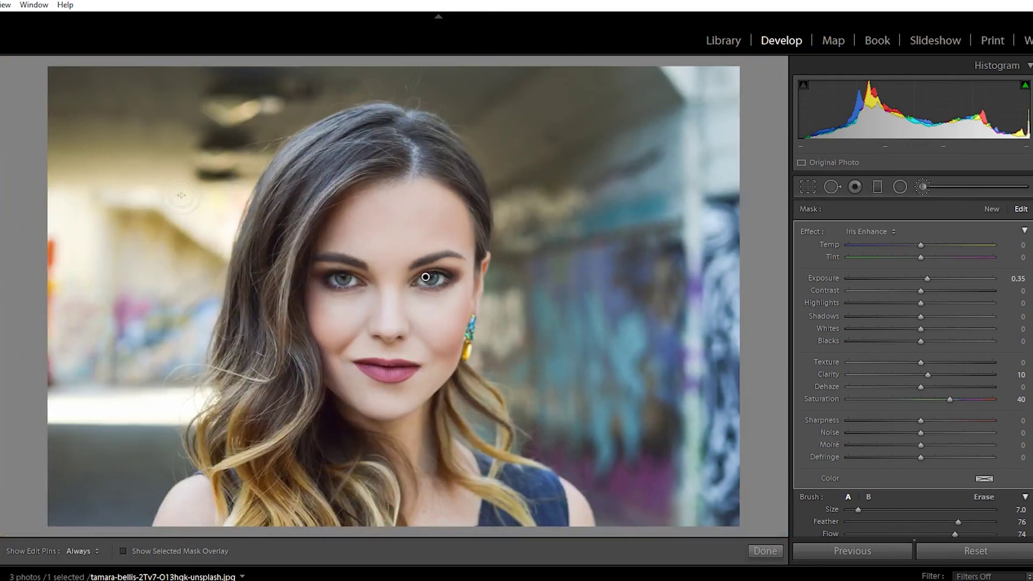
{"action": "left_click", "coordinate": [1025, 231]}
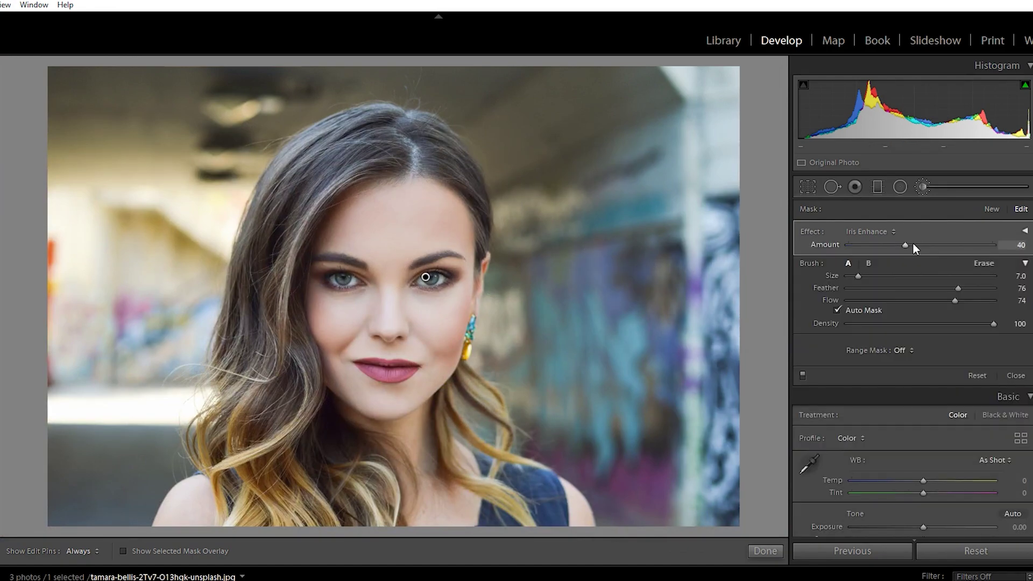
{"action": "left_click", "coordinate": [1025, 231]}
{"action": "left_click", "coordinate": [1025, 231]}
{"action": "mouse_move", "coordinate": [905, 245]}
{"action": "left_mouse_down"}
{"action": "mouse_move", "coordinate": [947, 246]}
{"action": "mouse_move", "coordinate": [799, 250]}
{"action": "left_mouse_up"}
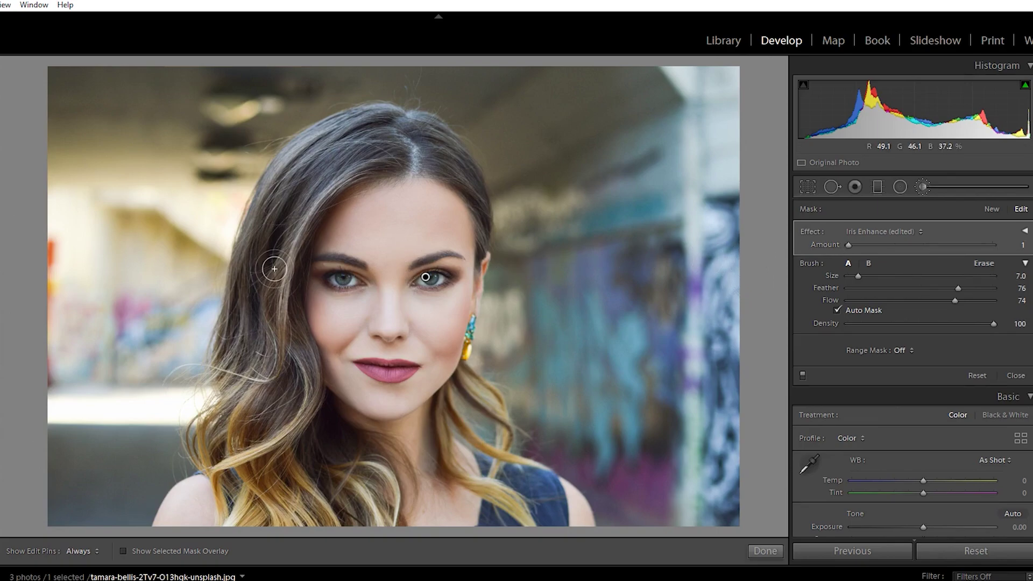
{"action": "key", "text": "z"}
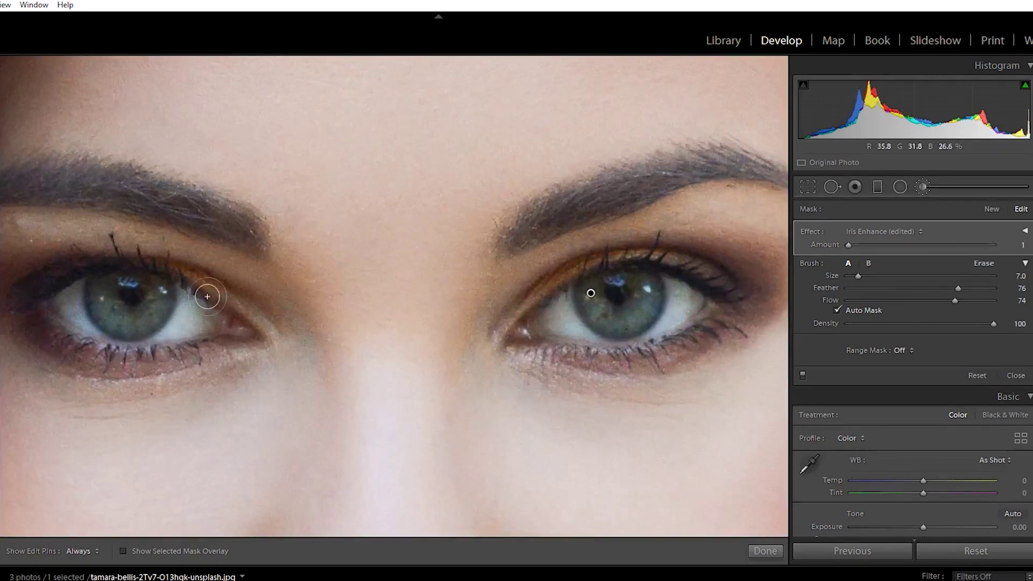
{"action": "left_click_drag", "start_coordinate": [849, 245], "coordinate": [967, 247]}
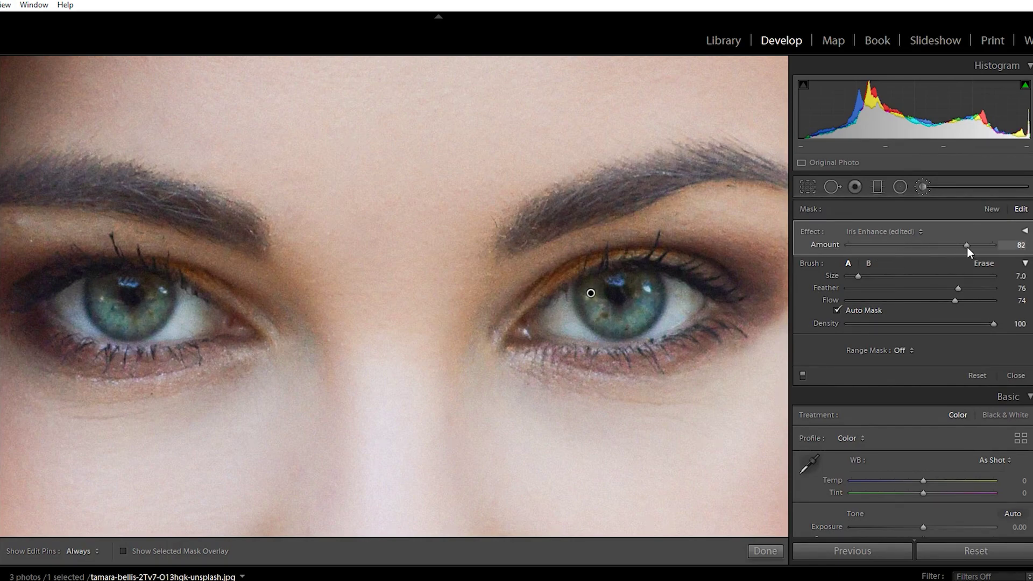
{"action": "left_click_drag", "start_coordinate": [966, 246], "coordinate": [919, 243]}
{"action": "key", "text": "z"}
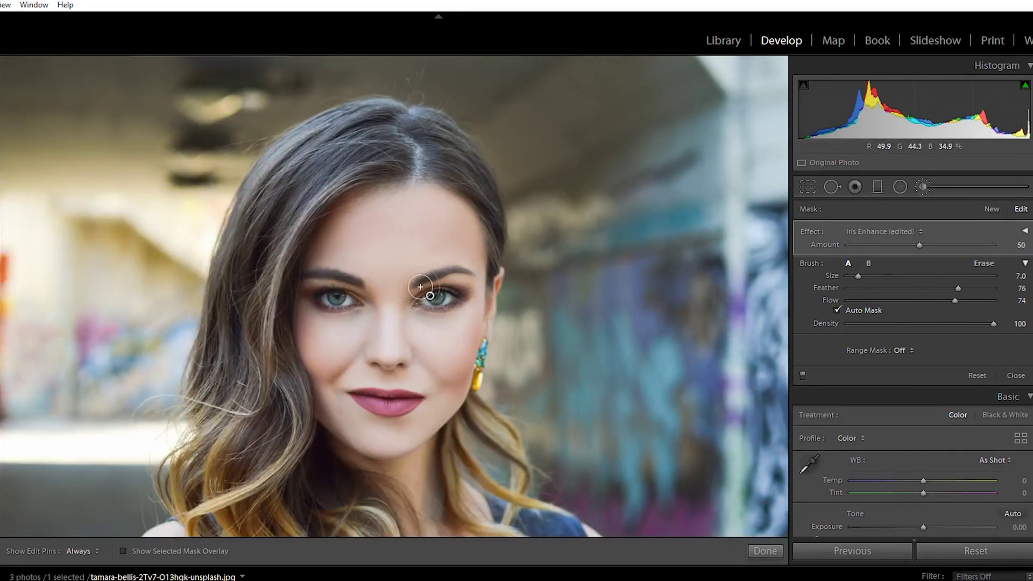
{"action": "left_click", "coordinate": [763, 551]}
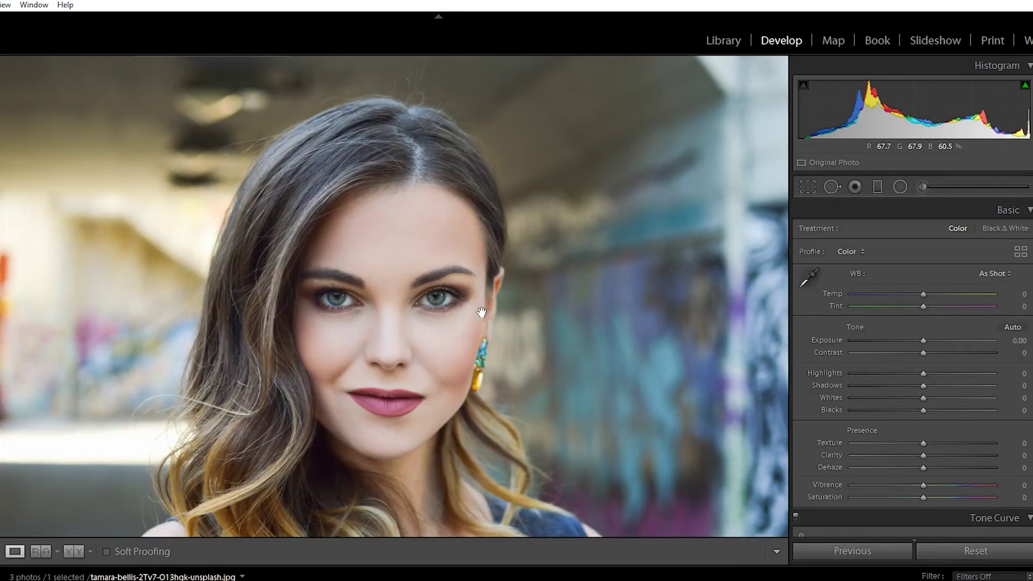
- Compare the enhanced eyes with the original photo, first by toggling the before view and then side by side
{"action": "key", "text": "backslash"}
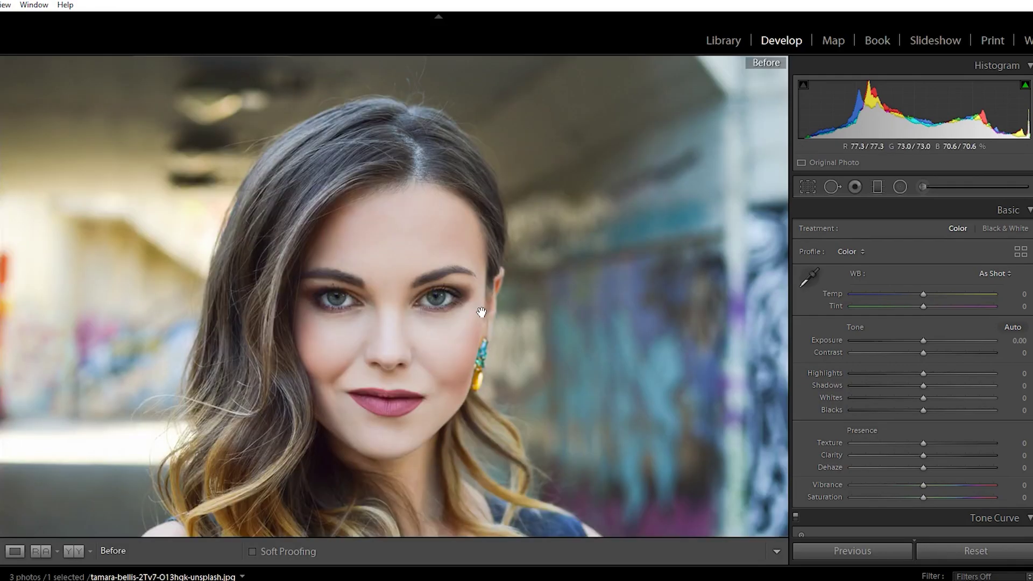
{"action": "key", "text": "backslash"}
{"action": "key", "text": "backslash"}
{"action": "key", "text": "backslash"}
{"action": "left_click", "coordinate": [75, 554]}
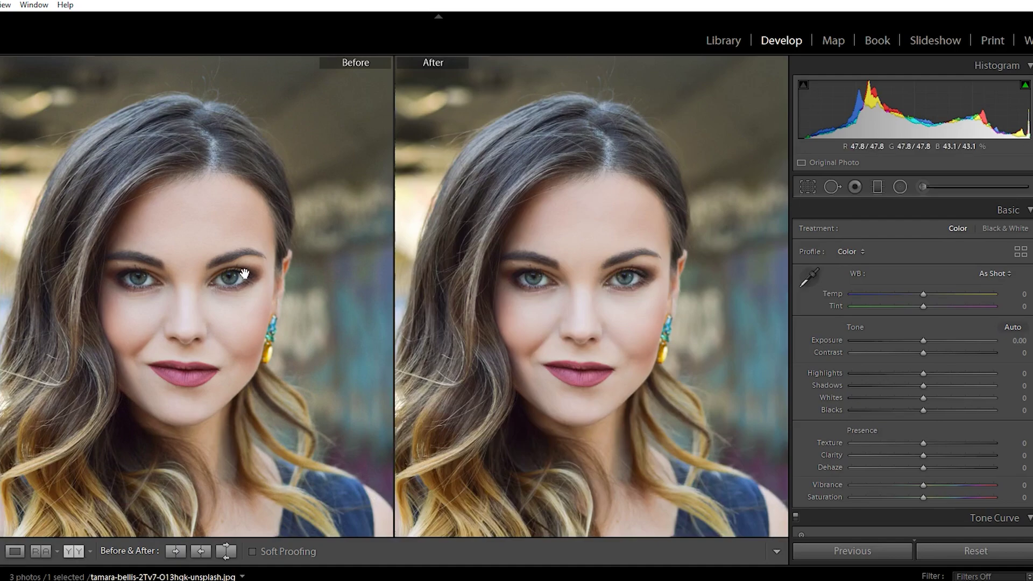
{"action": "key", "text": "y"}
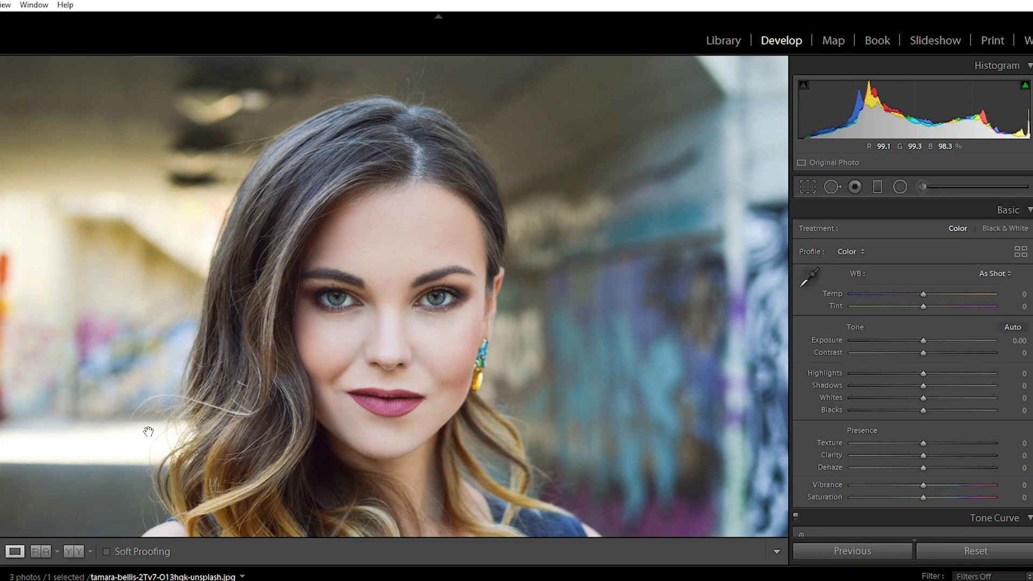
- Create a virtual copy of the photo and set up an Adjustment Brush with the Exposure effect for the eyes
{"action": "key", "text": "ctrl+apostrophe"}
{"action": "left_click", "coordinate": [389, 299]}
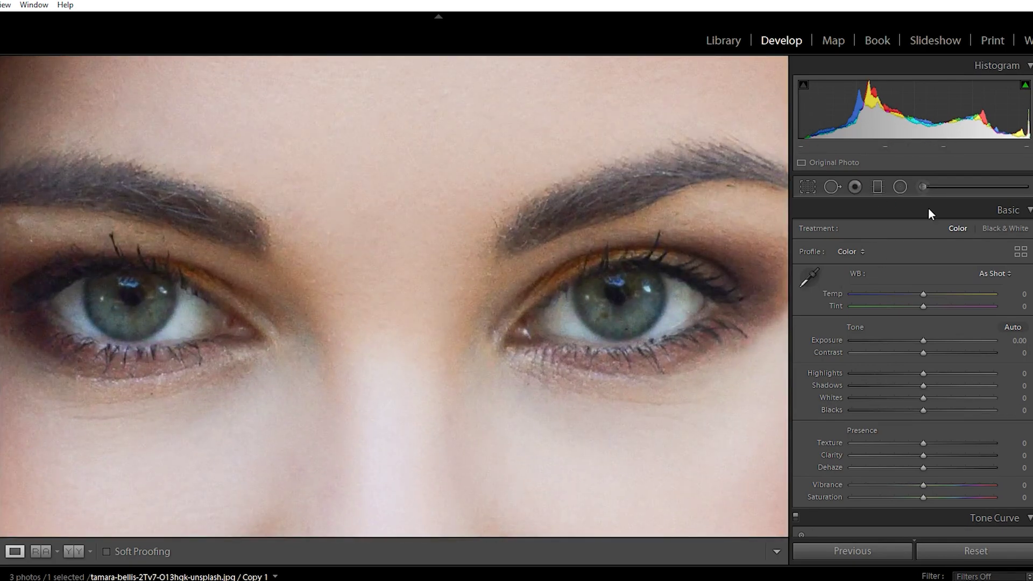
{"action": "left_click", "coordinate": [925, 187]}
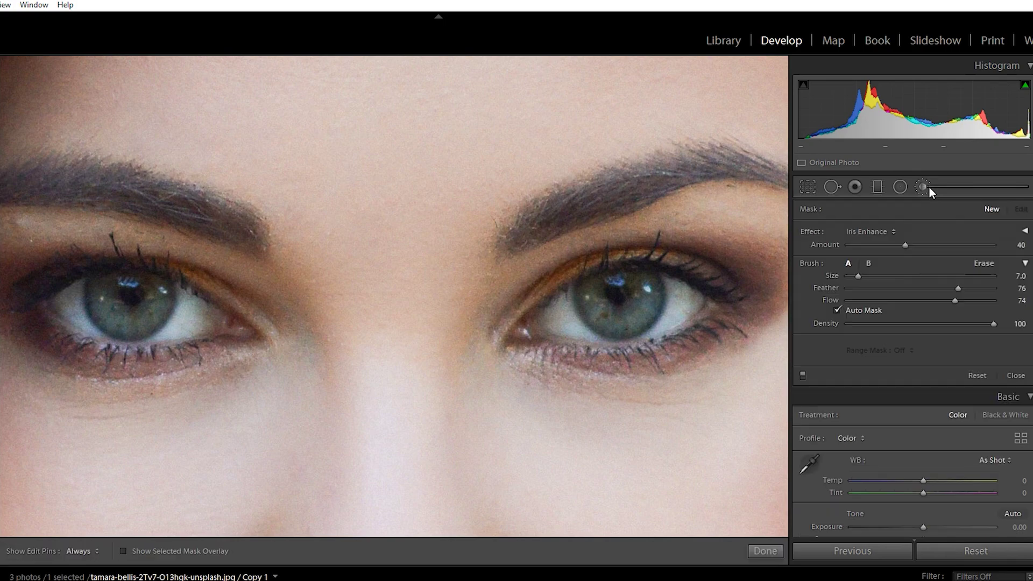
{"action": "left_click", "coordinate": [868, 232]}
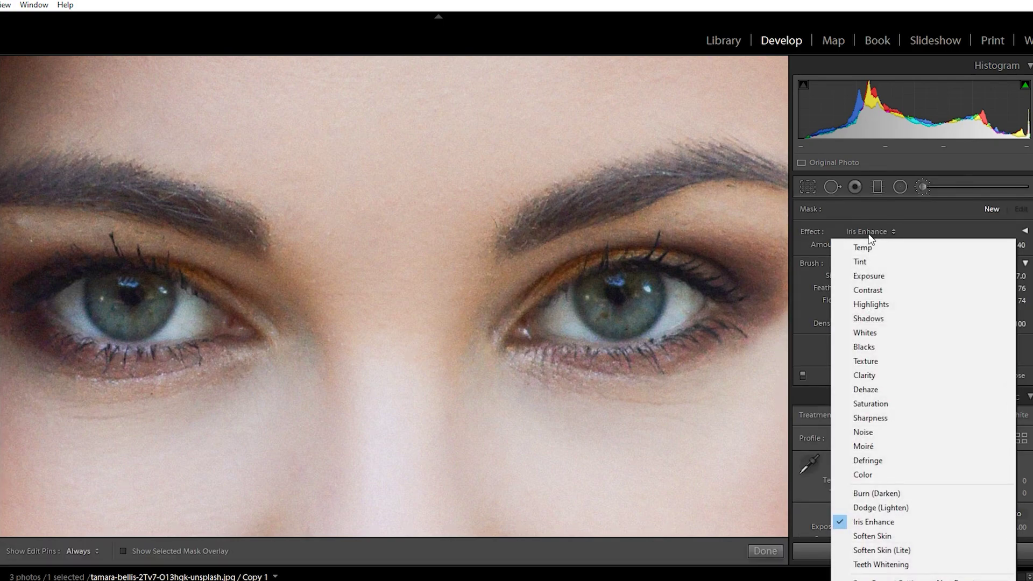
{"action": "left_click", "coordinate": [869, 276]}
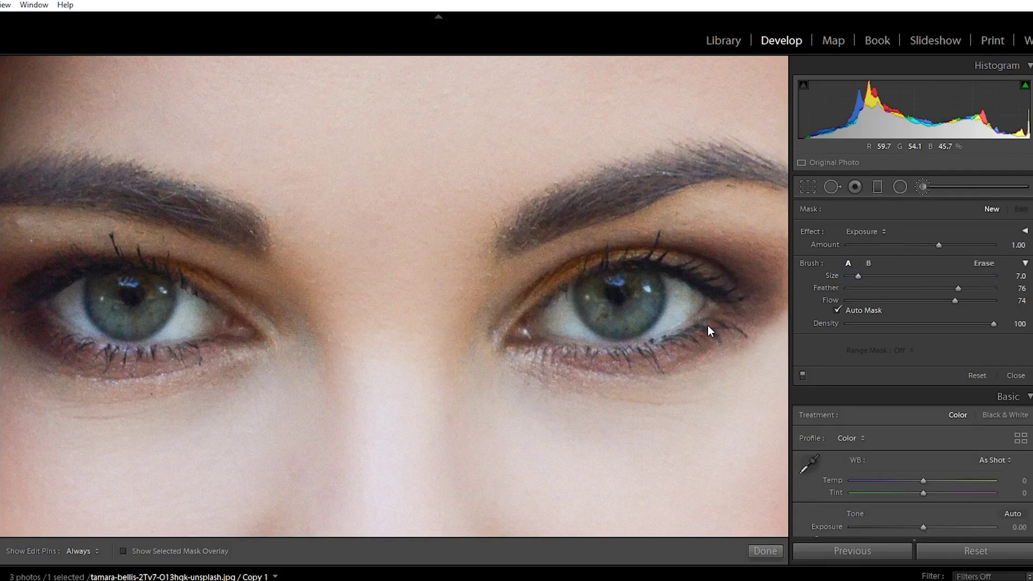
- Brush the Exposure mask over both irises on the virtual copy with the mask overlay shown, and hide the overlay when finished
{"action": "key", "text": "o"}
{"action": "key", "text": "h"}
{"action": "mouse_move", "coordinate": [645, 281]}
{"action": "left_mouse_down"}
{"action": "mouse_move", "coordinate": [636, 322]}
{"action": "mouse_move", "coordinate": [595, 317]}
{"action": "mouse_move", "coordinate": [589, 287]}
{"action": "mouse_move", "coordinate": [593, 309]}
{"action": "mouse_move", "coordinate": [622, 318]}
{"action": "mouse_move", "coordinate": [647, 306]}
{"action": "mouse_move", "coordinate": [643, 281]}
{"action": "left_mouse_up"}
{"action": "key", "text": "h"}
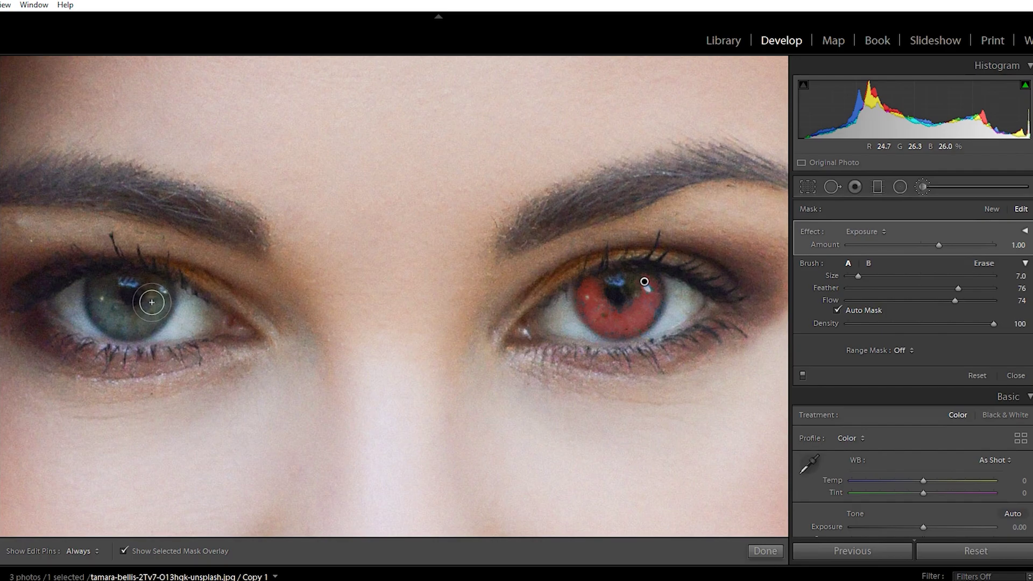
{"action": "key", "text": "h"}
{"action": "mouse_move", "coordinate": [154, 300]}
{"action": "left_mouse_down"}
{"action": "mouse_move", "coordinate": [129, 325]}
{"action": "mouse_move", "coordinate": [110, 318]}
{"action": "mouse_move", "coordinate": [98, 288]}
{"action": "mouse_move", "coordinate": [110, 320]}
{"action": "mouse_move", "coordinate": [143, 321]}
{"action": "mouse_move", "coordinate": [159, 293]}
{"action": "left_mouse_up"}
{"action": "key", "text": "h"}
{"action": "key", "text": "o"}
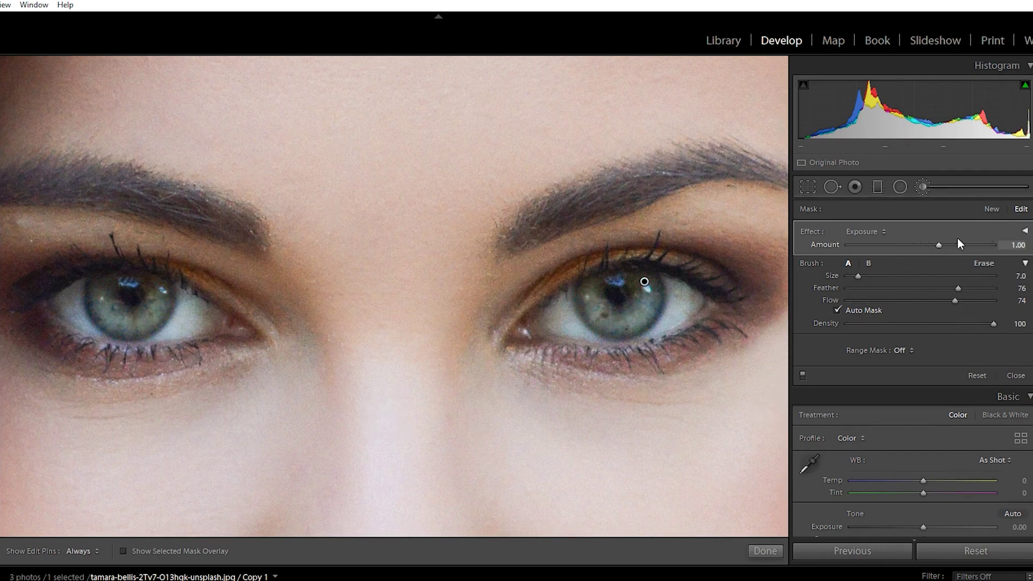
- Set the iris mask to Exposure 0.71, Contrast 26, Highlights −15, Clarity 45 and Sharpness 31
{"action": "left_click", "coordinate": [1025, 231]}
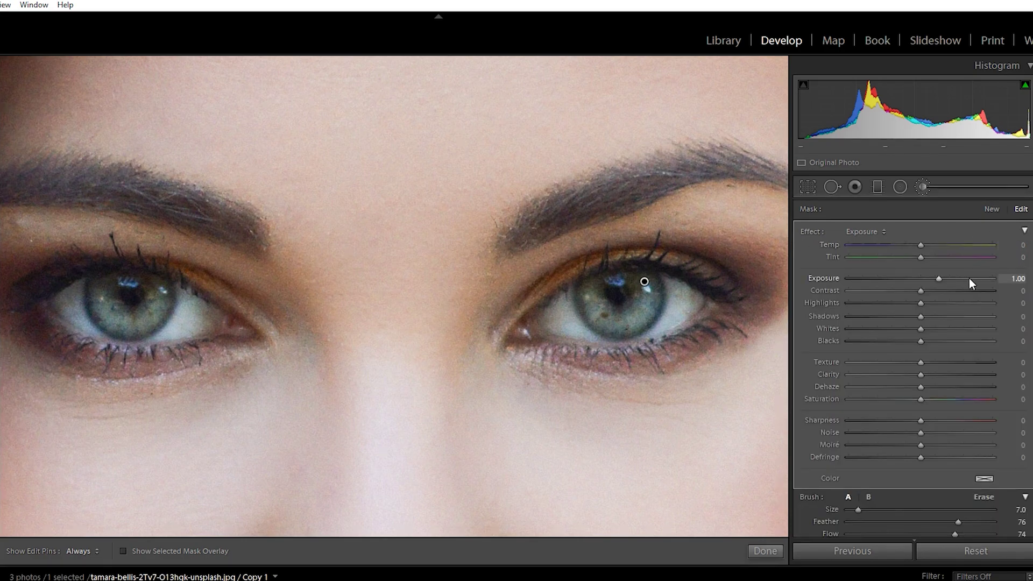
{"action": "left_click_drag", "start_coordinate": [938, 279], "coordinate": [910, 304]}
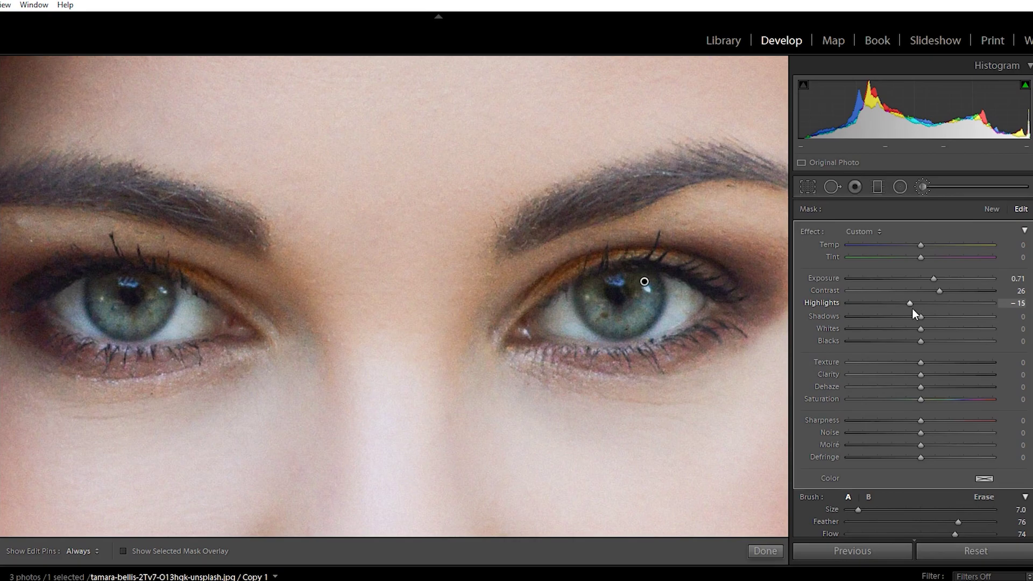
{"action": "left_click_drag", "start_coordinate": [923, 375], "coordinate": [953, 374]}
{"action": "key", "text": "Down"}
{"action": "key", "text": "Down"}
{"action": "key", "text": "Down"}
{"action": "key", "text": "Down"}
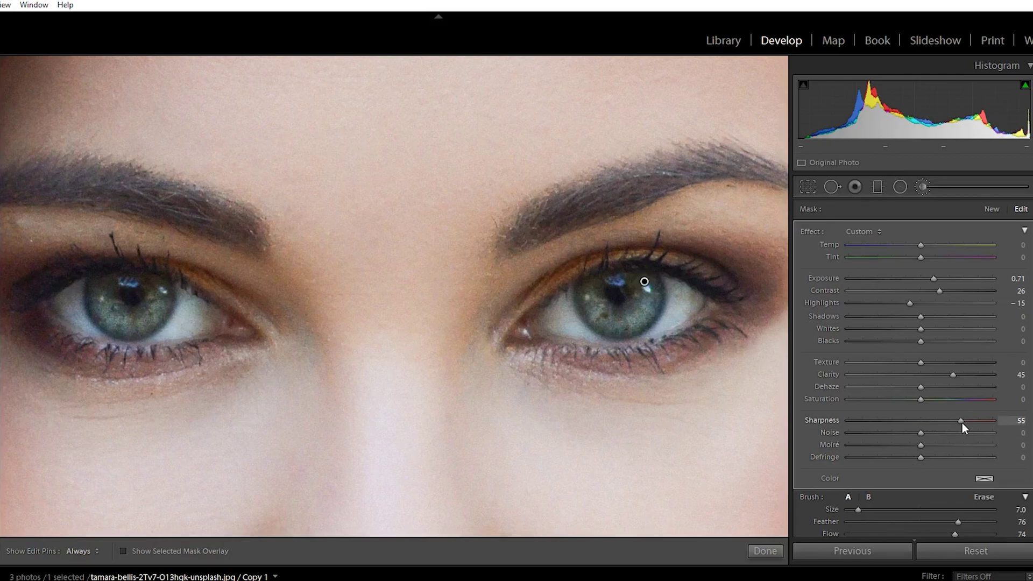
{"action": "left_click_drag", "start_coordinate": [948, 422], "coordinate": [945, 423]}
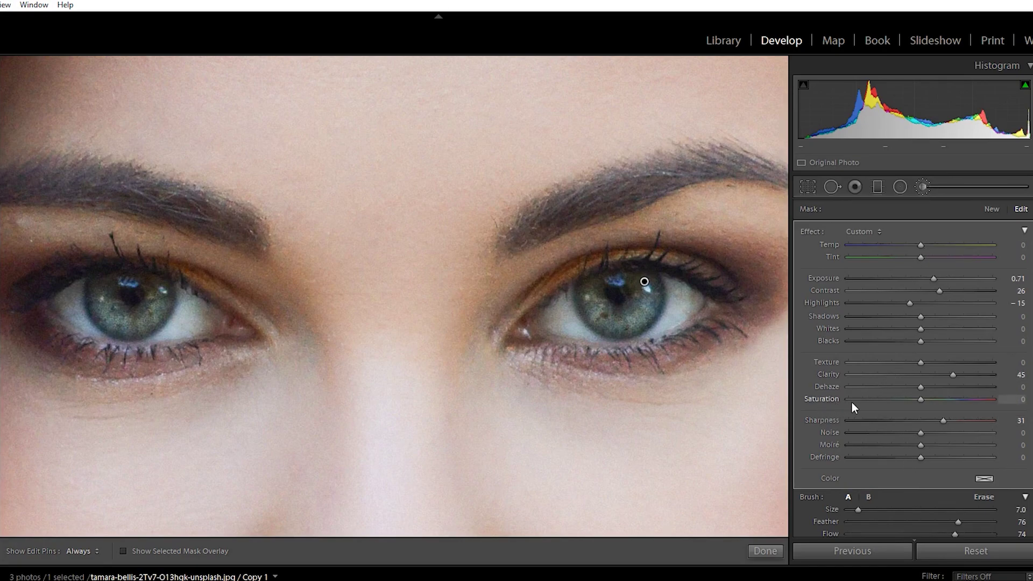
- Set the iris mask's Saturation to 57 and collapse its sliders into a single Amount
{"action": "left_click_drag", "start_coordinate": [920, 399], "coordinate": [963, 401]}
{"action": "left_click_drag", "start_coordinate": [959, 399], "coordinate": [962, 399]}
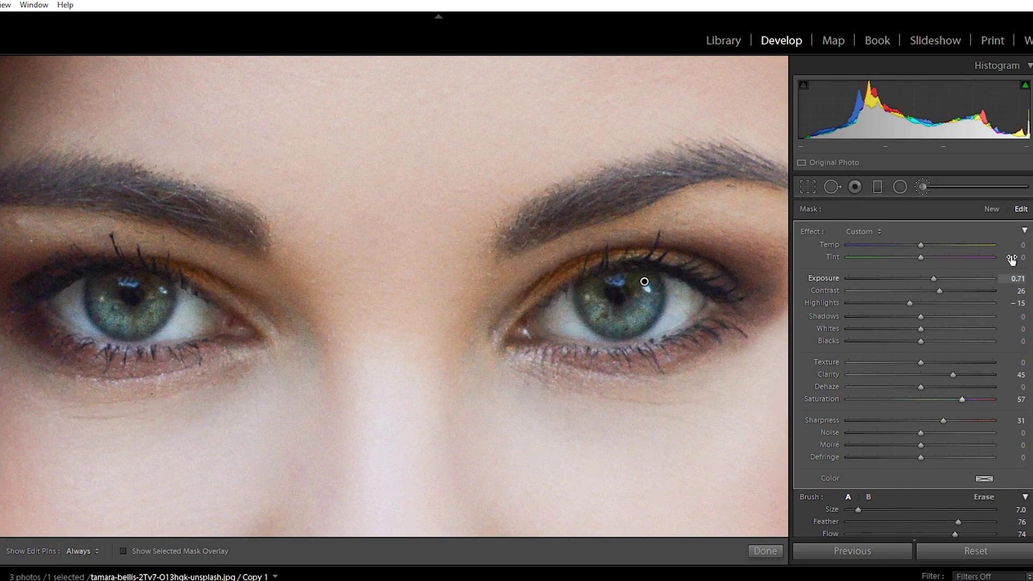
{"action": "left_click", "coordinate": [1025, 230]}
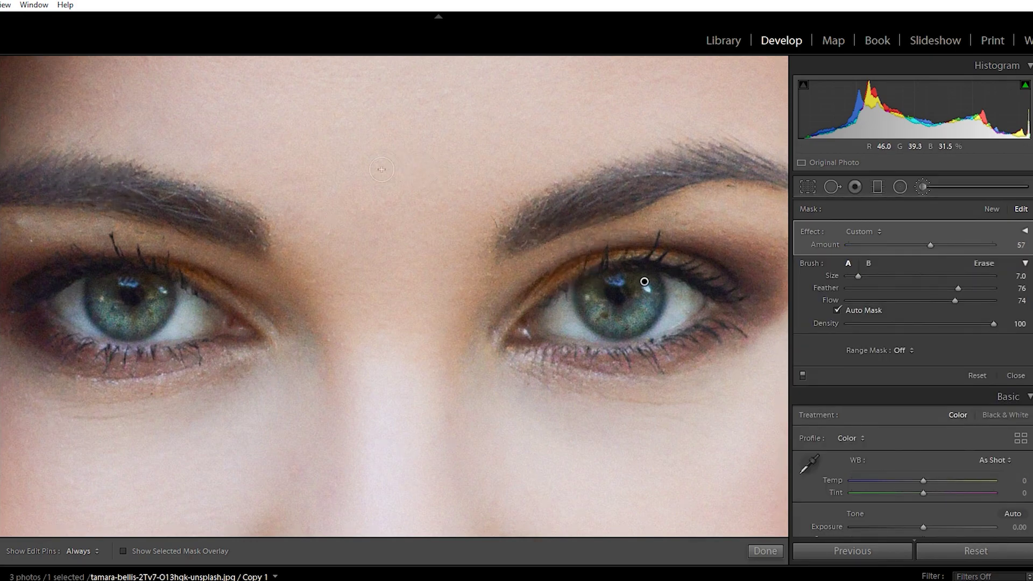
- Compare the custom iris edit with the original in the wider view, close up, and side by side after closing the brush
{"action": "key", "text": "z"}
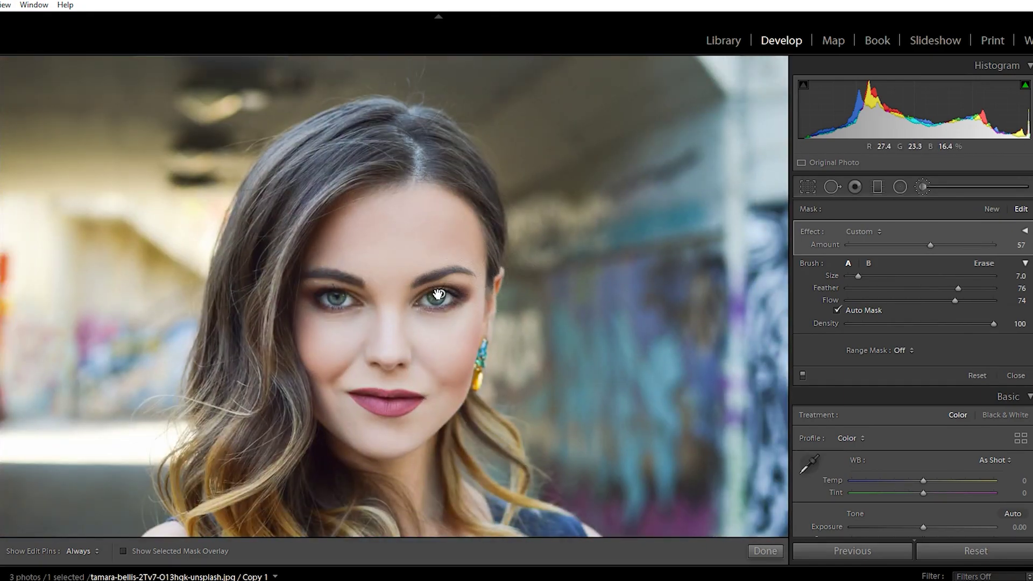
{"action": "key", "text": "backslash"}
{"action": "key", "text": "backslash"}
{"action": "key", "text": "backslash"}
{"action": "key", "text": "backslash"}
{"action": "key", "text": "z"}
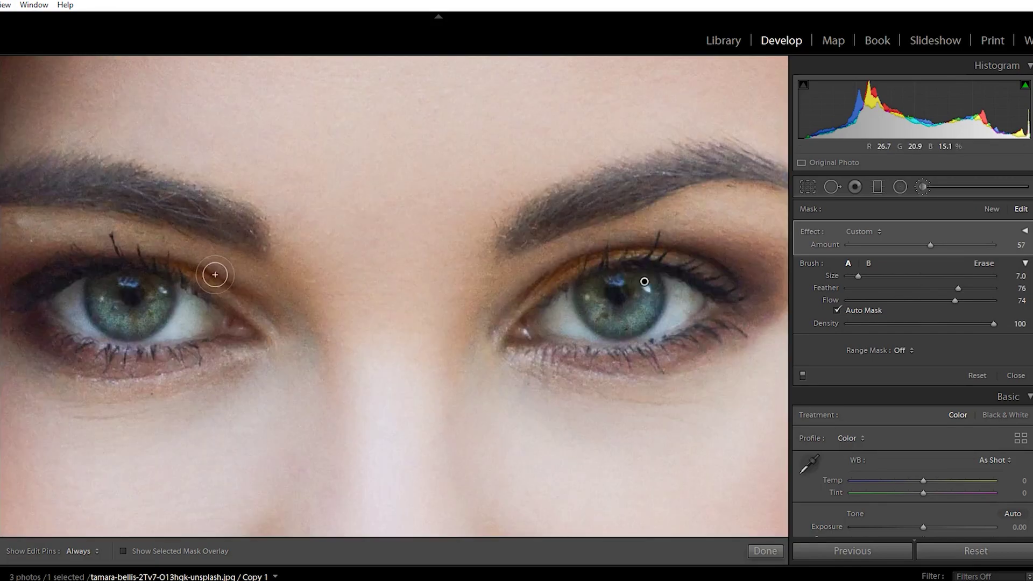
{"action": "key", "text": "backslash"}
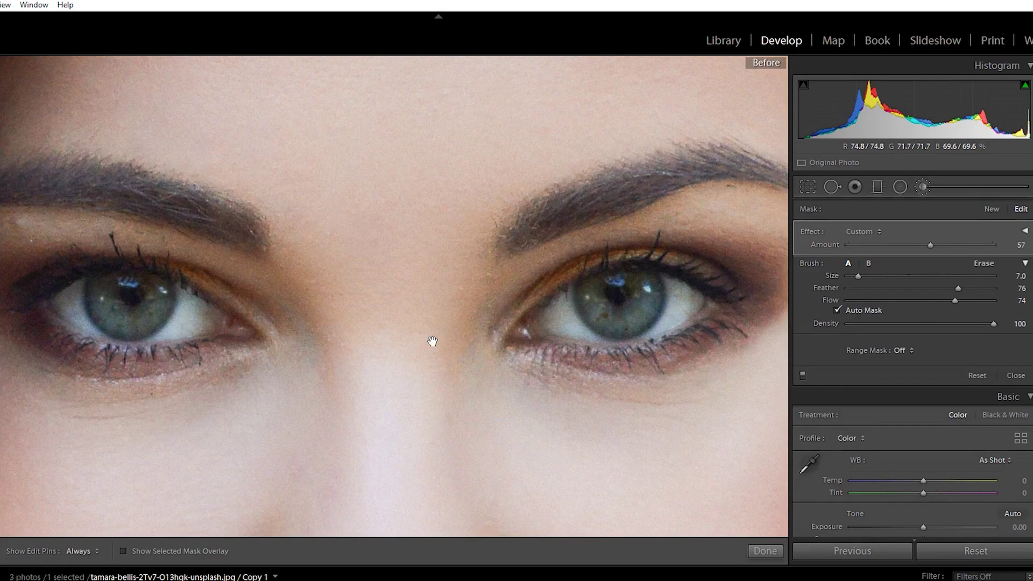
{"action": "key", "text": "backslash"}
{"action": "key", "text": "backslash"}
{"action": "key", "text": "backslash"}
{"action": "key", "text": "backslash"}
{"action": "key", "text": "backslash"}
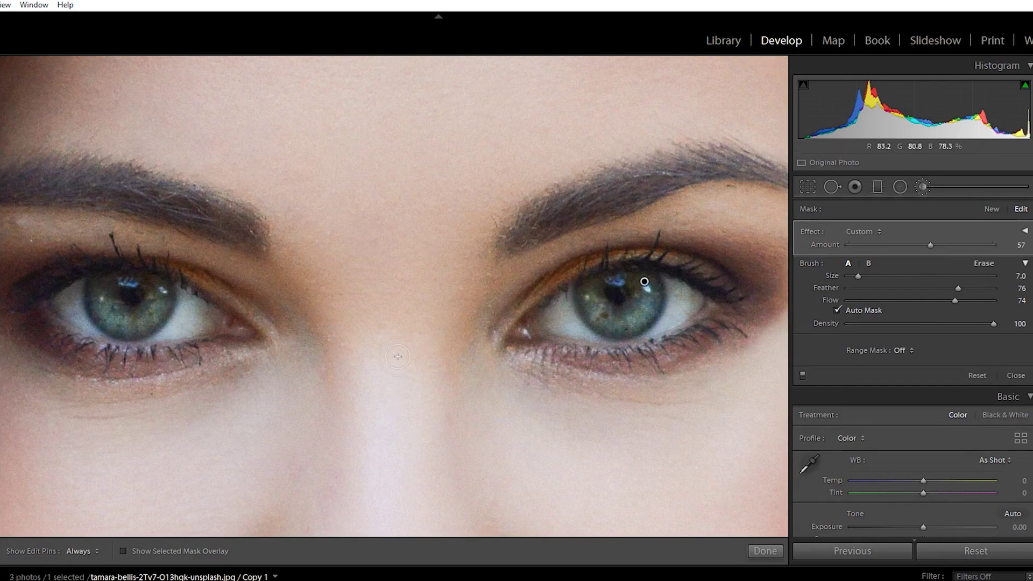
{"action": "key", "text": "backslash"}
{"action": "key", "text": "backslash"}
{"action": "key", "text": "z"}
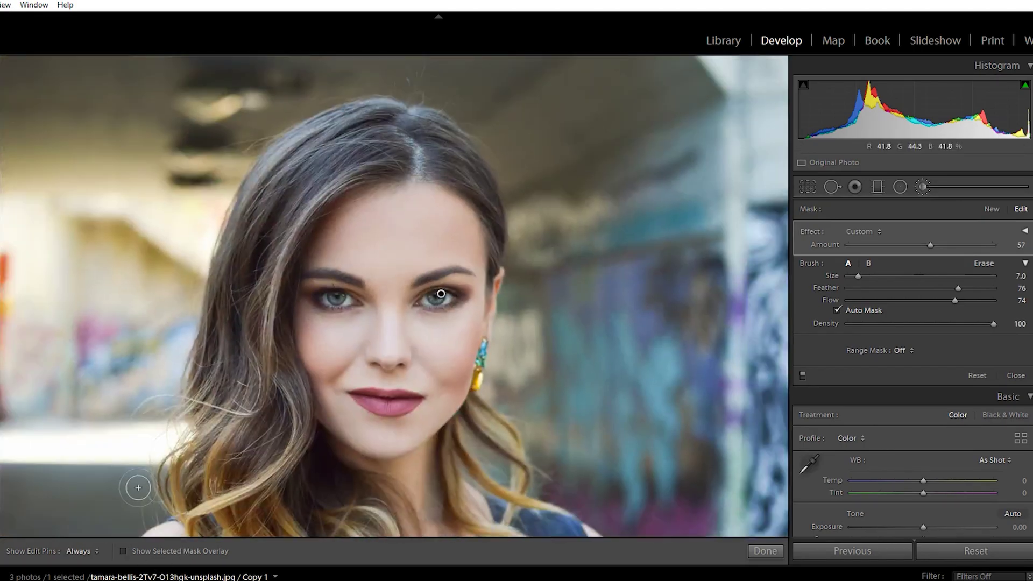
{"action": "key", "text": "backslash"}
{"action": "left_click", "coordinate": [764, 552]}
{"action": "left_click", "coordinate": [75, 552]}
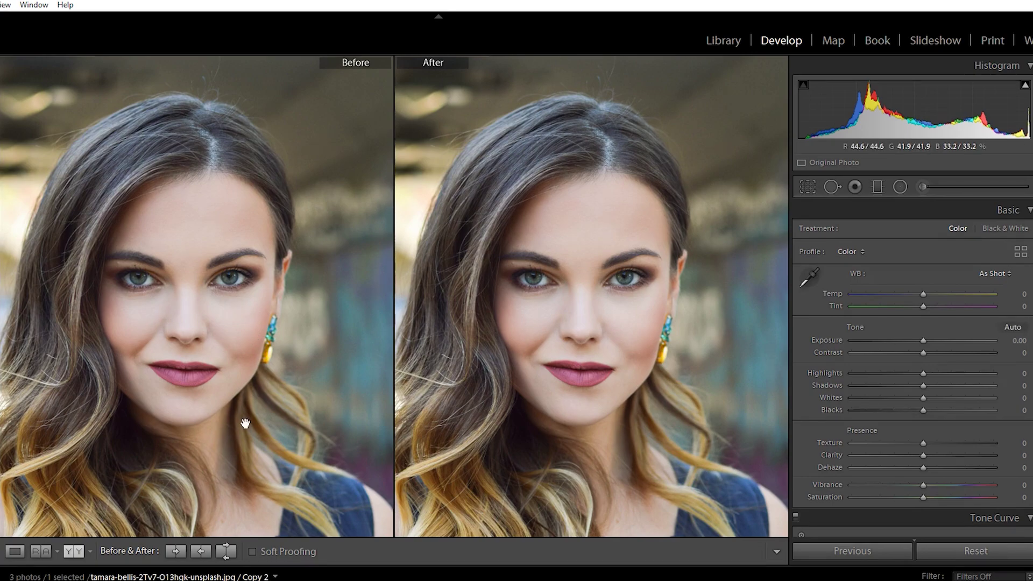
- Go back to Copy 1 in single-photo view and examine the iris of the left-hand eye up close
{"action": "key", "text": "Left"}
{"action": "key", "text": "d"}
{"action": "left_click", "coordinate": [347, 277]}
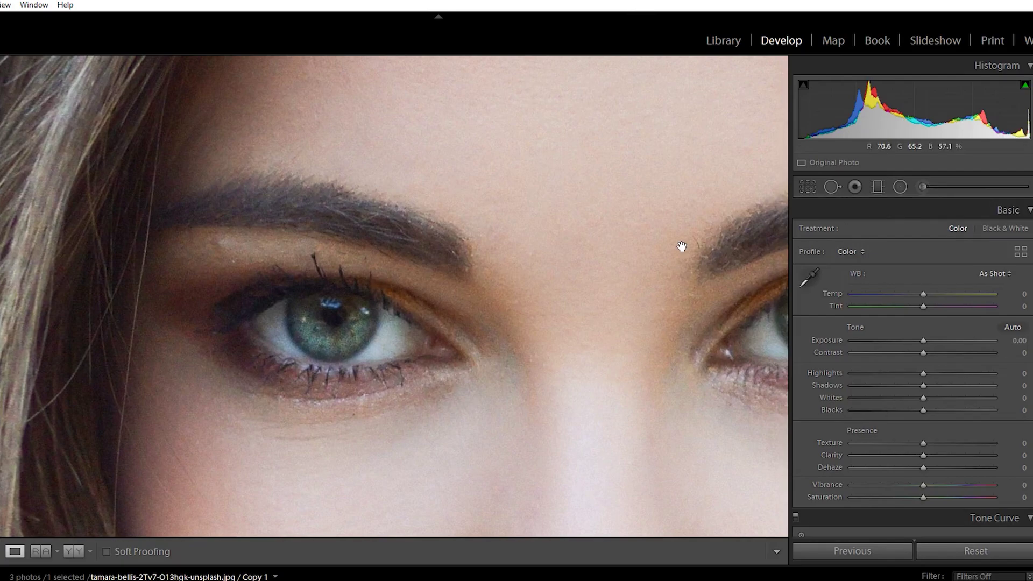
- Brush short radial strokes around the left-hand iris with an Exposure 1.00 adjustment mask at brush size 3.0
{"action": "key", "text": "k"}
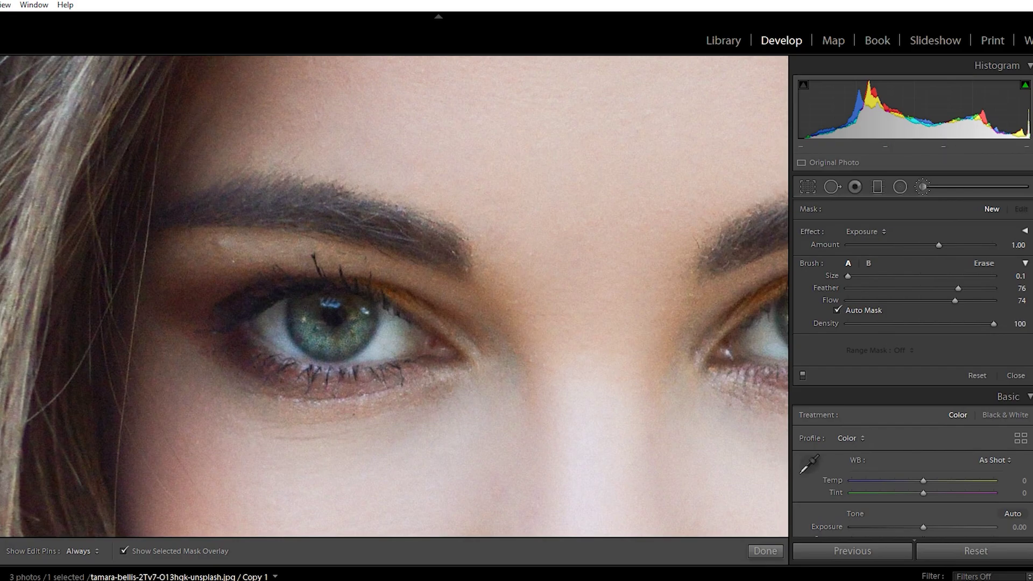
{"action": "key", "text": "ctrl+equal"}
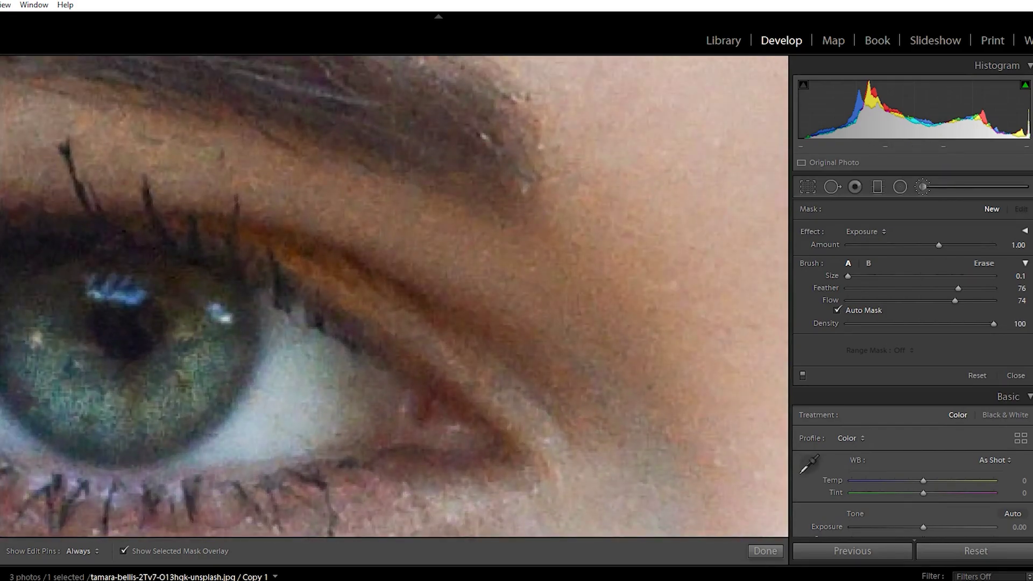
{"action": "scroll", "coordinate": [177, 267], "scroll_direction": "left", "scroll_amount": 5}
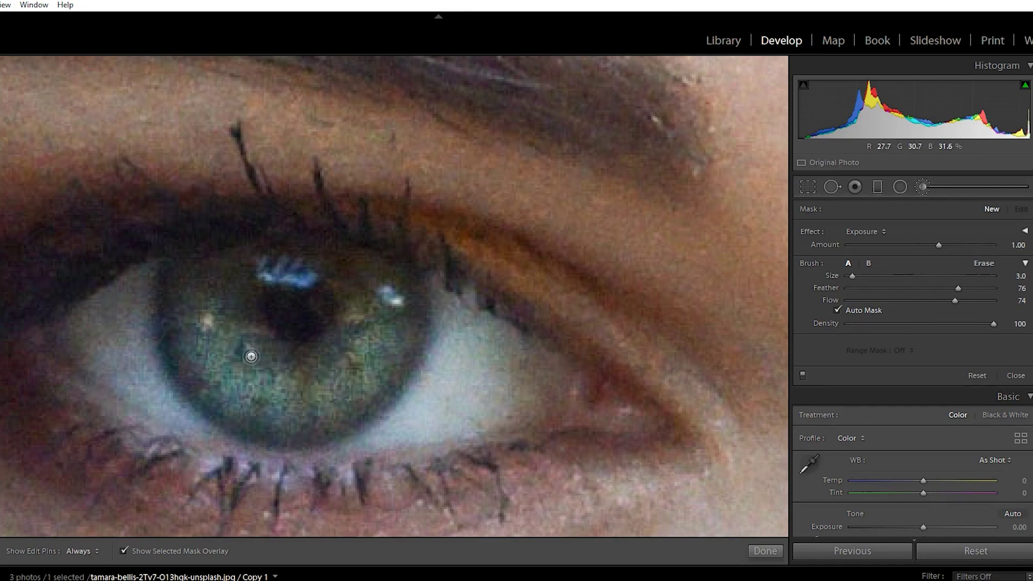
{"action": "mouse_move", "coordinate": [264, 361]}
{"action": "left_mouse_down"}
{"action": "mouse_move", "coordinate": [270, 352]}
{"action": "mouse_move", "coordinate": [234, 399]}
{"action": "left_mouse_up"}
{"action": "key", "text": "h"}
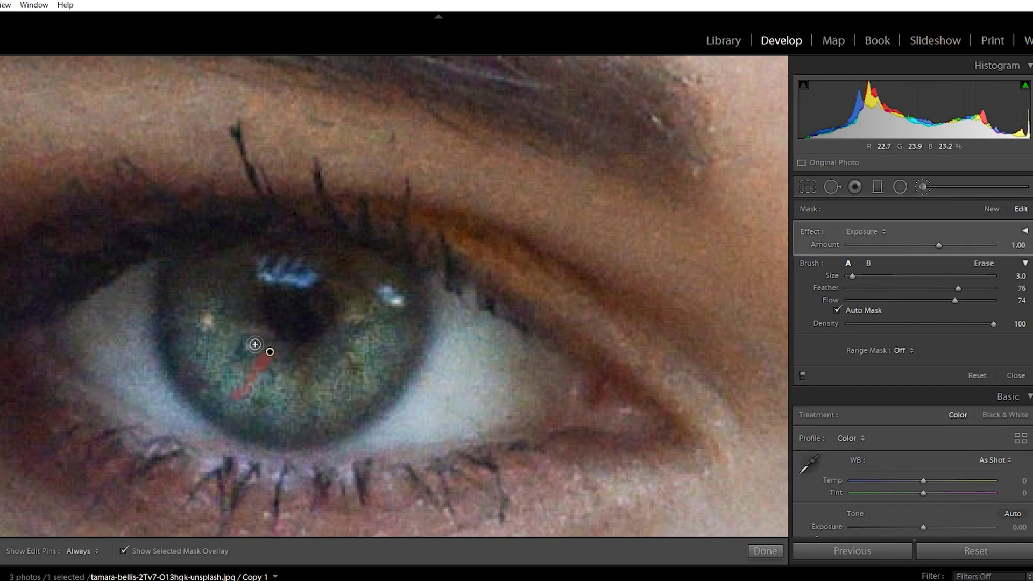
{"action": "mouse_move", "coordinate": [253, 343]}
{"action": "left_mouse_down"}
{"action": "mouse_move", "coordinate": [208, 366]}
{"action": "mouse_move", "coordinate": [236, 337]}
{"action": "mouse_move", "coordinate": [198, 340]}
{"action": "left_mouse_up"}
{"action": "mouse_move", "coordinate": [247, 310]}
{"action": "left_mouse_down"}
{"action": "mouse_move", "coordinate": [189, 310]}
{"action": "mouse_move", "coordinate": [203, 288]}
{"action": "mouse_move", "coordinate": [187, 282]}
{"action": "left_mouse_up"}
{"action": "key", "text": "h"}
{"action": "key", "text": "h"}
{"action": "mouse_move", "coordinate": [278, 402]}
{"action": "left_mouse_down"}
{"action": "mouse_move", "coordinate": [284, 367]}
{"action": "mouse_move", "coordinate": [312, 412]}
{"action": "left_mouse_up"}
{"action": "left_click_drag", "start_coordinate": [325, 362], "coordinate": [356, 407]}
{"action": "key", "text": "h"}
{"action": "left_click_drag", "start_coordinate": [343, 353], "coordinate": [372, 389]}
{"action": "left_click_drag", "start_coordinate": [353, 336], "coordinate": [401, 358]}
{"action": "left_click_drag", "start_coordinate": [364, 313], "coordinate": [409, 323]}
{"action": "mouse_move", "coordinate": [367, 291]}
{"action": "left_mouse_down"}
{"action": "mouse_move", "coordinate": [410, 277]}
{"action": "mouse_move", "coordinate": [374, 268]}
{"action": "left_mouse_up"}
{"action": "key", "text": "h"}
{"action": "key", "text": "h"}
- Extend the same Exposure mask with matching radial strokes around the right-hand iris
{"action": "left_click_drag", "start_coordinate": [1, 120], "coordinate": [3, 119]}
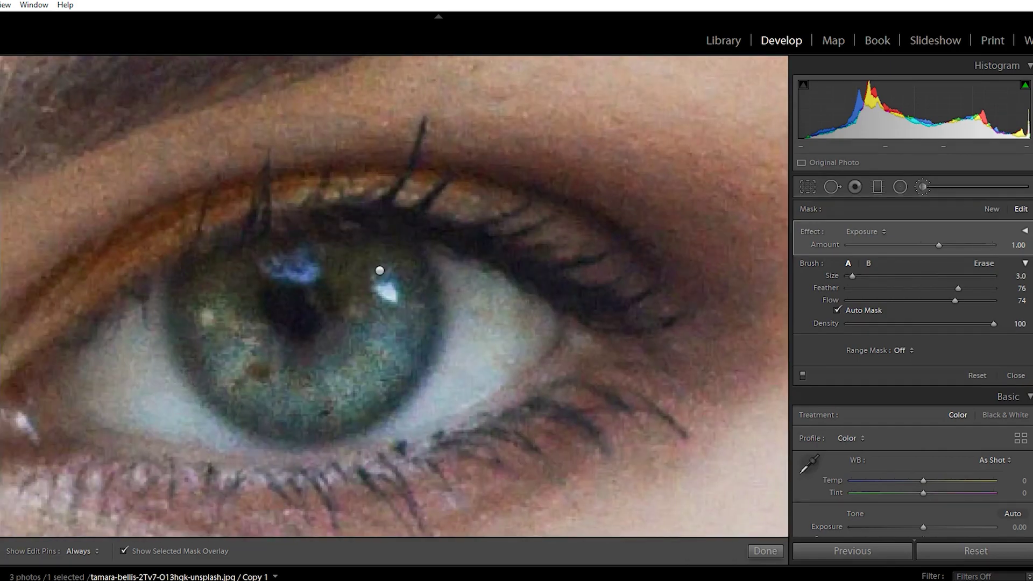
{"action": "mouse_move", "coordinate": [223, 281]}
{"action": "left_mouse_down"}
{"action": "mouse_move", "coordinate": [244, 286]}
{"action": "mouse_move", "coordinate": [189, 289]}
{"action": "left_mouse_up"}
{"action": "key", "text": "h"}
{"action": "left_click_drag", "start_coordinate": [248, 311], "coordinate": [188, 331]}
{"action": "left_click_drag", "start_coordinate": [253, 336], "coordinate": [208, 364]}
{"action": "left_click_drag", "start_coordinate": [270, 347], "coordinate": [247, 399]}
{"action": "left_click_drag", "start_coordinate": [292, 364], "coordinate": [286, 404]}
{"action": "mouse_move", "coordinate": [325, 363]}
{"action": "left_mouse_down"}
{"action": "mouse_move", "coordinate": [329, 404]}
{"action": "mouse_move", "coordinate": [353, 368]}
{"action": "mouse_move", "coordinate": [368, 390]}
{"action": "left_mouse_up"}
{"action": "left_click_drag", "start_coordinate": [365, 337], "coordinate": [393, 360]}
{"action": "left_click_drag", "start_coordinate": [380, 306], "coordinate": [418, 324]}
{"action": "key", "text": "h"}
{"action": "key", "text": "h"}
{"action": "mouse_move", "coordinate": [376, 265]}
{"action": "left_mouse_down"}
{"action": "mouse_move", "coordinate": [404, 269]}
{"action": "mouse_move", "coordinate": [378, 288]}
{"action": "mouse_move", "coordinate": [409, 303]}
{"action": "left_mouse_up"}
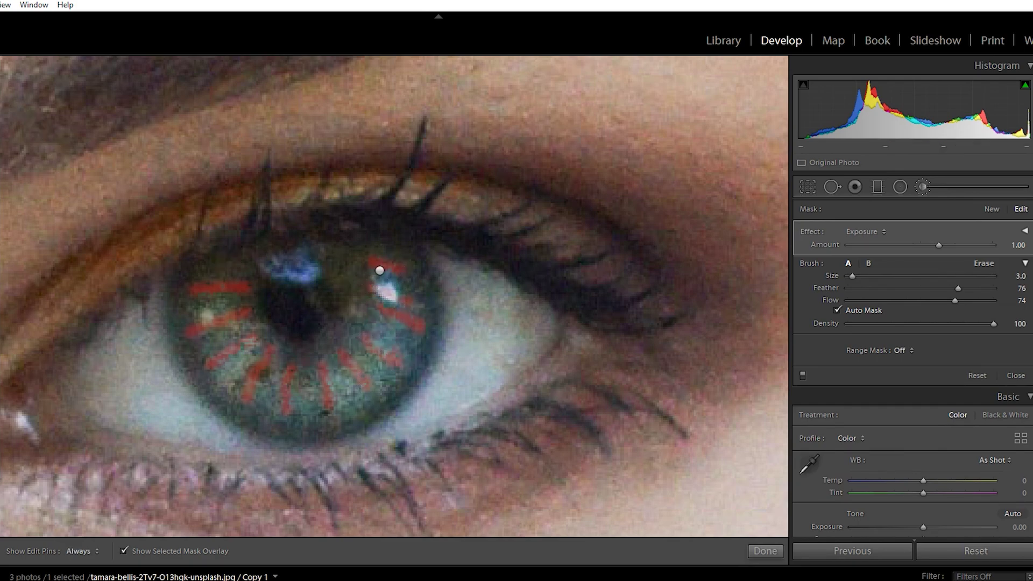
- Hide the mask overlay and check the radial strokes on both irises at an exposure Amount of 1.00
{"action": "key", "text": "ctrl+minus"}
{"action": "key", "text": "ctrl+minus"}
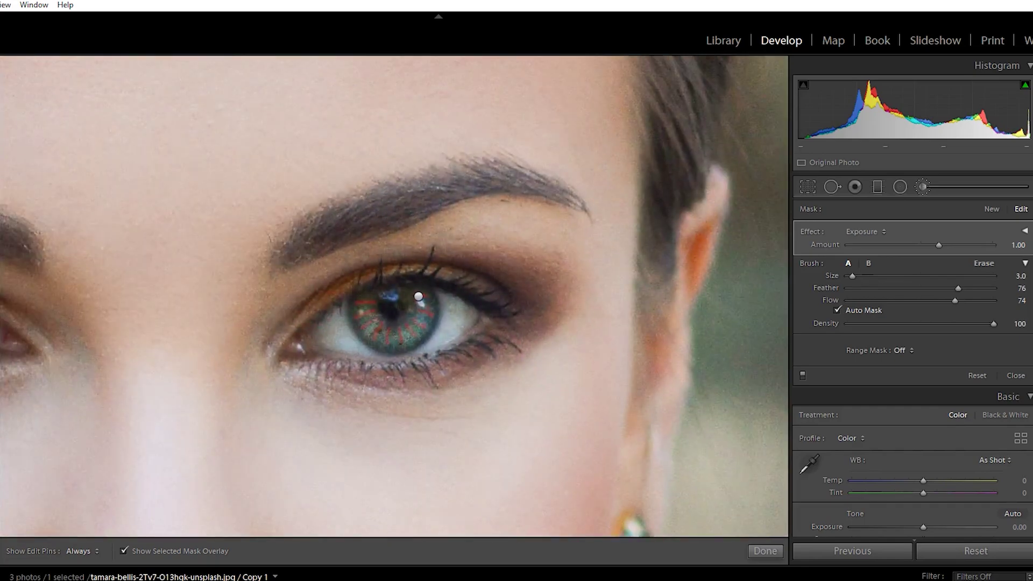
{"action": "key", "text": "ctrl+minus"}
{"action": "scroll", "coordinate": [232, 208], "scroll_direction": "down", "scroll_amount": 3}
{"action": "scroll", "coordinate": [232, 208], "scroll_direction": "up", "scroll_amount": 3}
{"action": "key", "text": "ctrl+plus"}
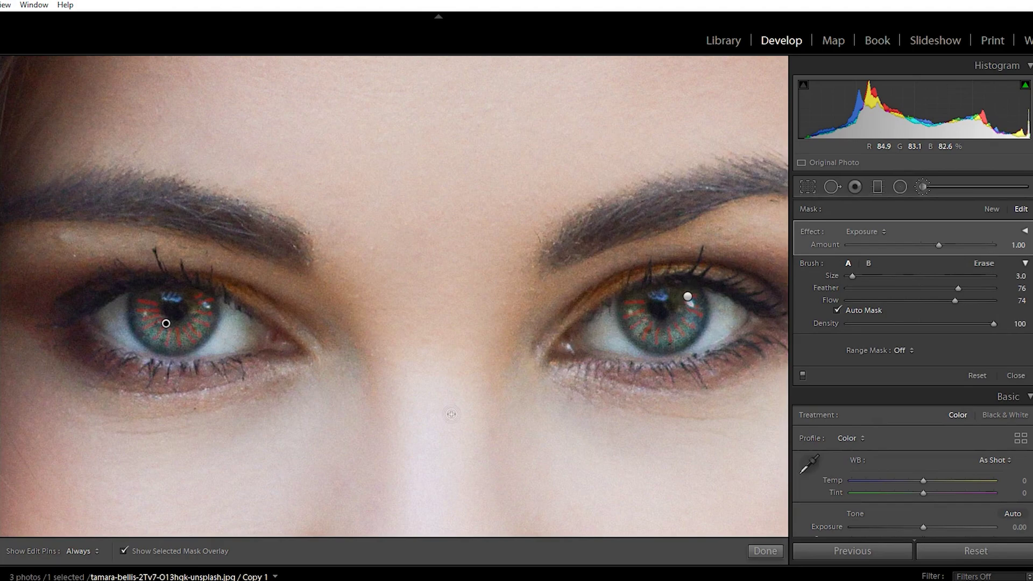
{"action": "key", "text": "o"}
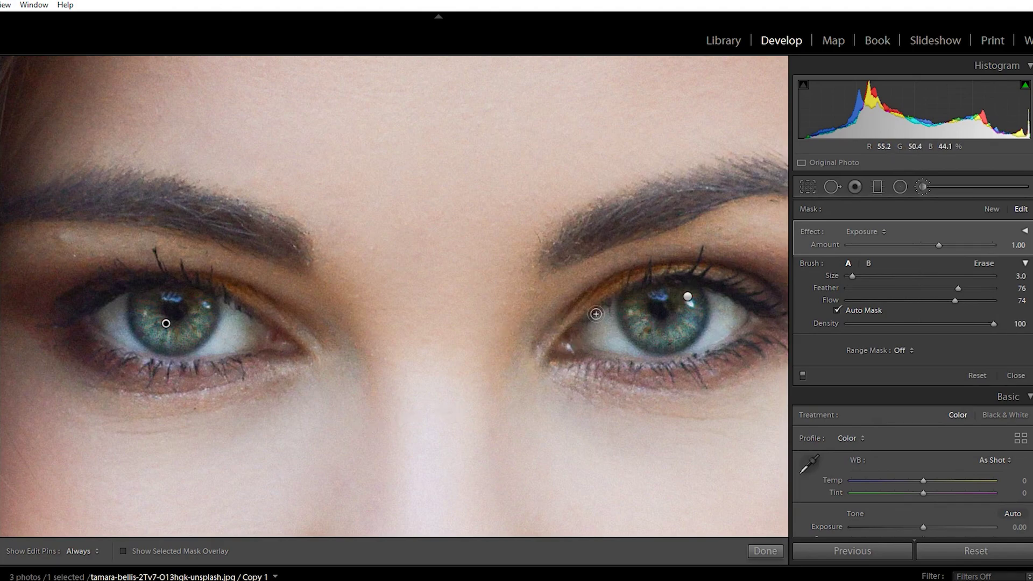
{"action": "mouse_move", "coordinate": [938, 246]}
{"action": "left_mouse_down"}
{"action": "mouse_move", "coordinate": [975, 248]}
{"action": "mouse_move", "coordinate": [915, 247]}
{"action": "mouse_move", "coordinate": [961, 250]}
{"action": "mouse_move", "coordinate": [931, 247]}
{"action": "mouse_move", "coordinate": [949, 249]}
{"action": "mouse_move", "coordinate": [939, 251]}
{"action": "left_mouse_up"}
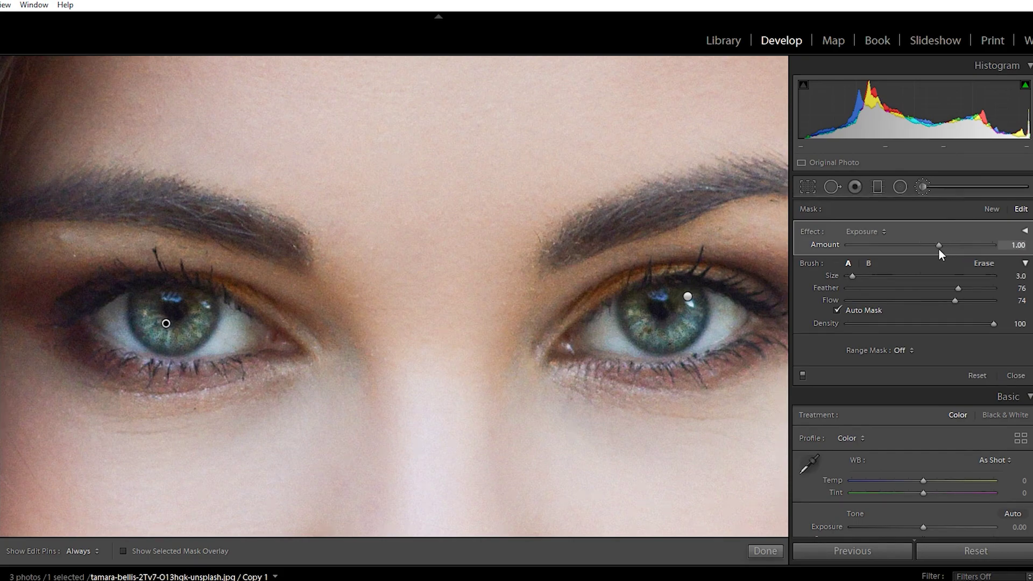
- Create a new Exposure 1.00 brush mask and paint over both whole irises at brush size 5.0, finishing with the overlay hidden
{"action": "left_click", "coordinate": [766, 551]}
{"action": "left_click", "coordinate": [993, 210]}
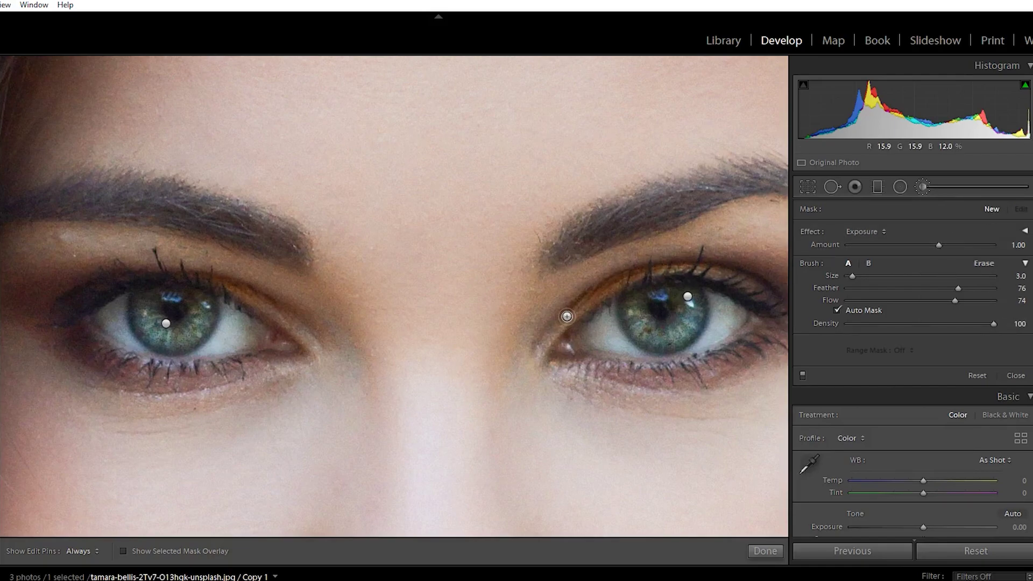
{"action": "scroll", "coordinate": [183, 323], "scroll_direction": "up", "scroll_amount": 3}
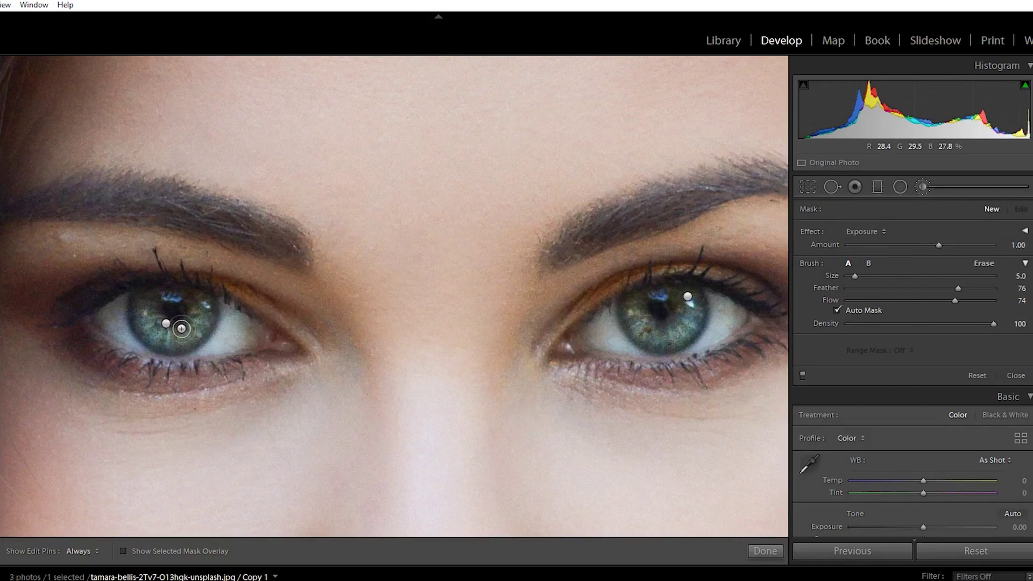
{"action": "scroll", "coordinate": [204, 306], "scroll_direction": "down", "scroll_amount": 1}
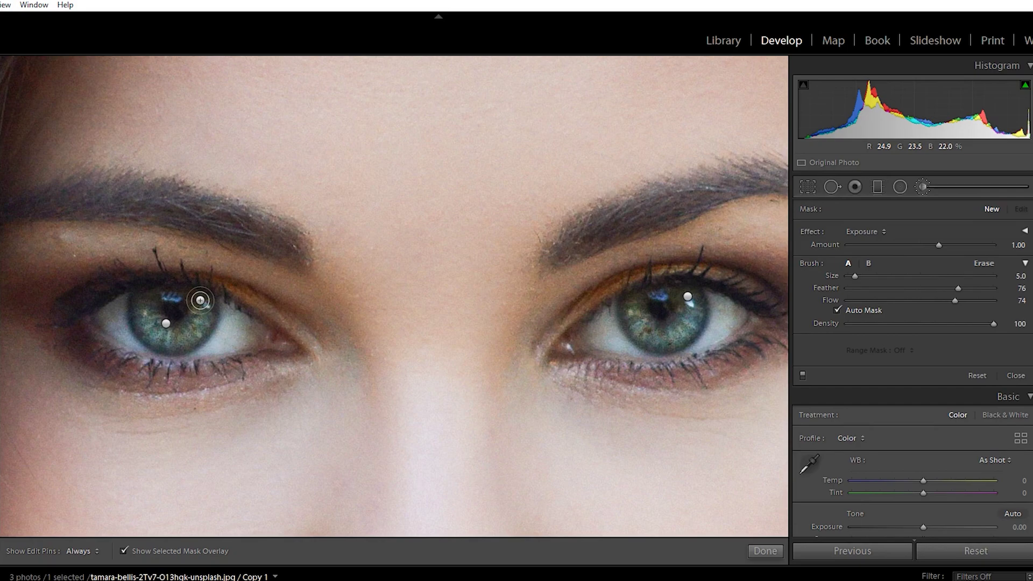
{"action": "left_click_drag", "start_coordinate": [200, 300], "coordinate": [199, 297]}
{"action": "key", "text": "h"}
{"action": "mouse_move", "coordinate": [186, 338]}
{"action": "left_mouse_down"}
{"action": "mouse_move", "coordinate": [157, 334]}
{"action": "mouse_move", "coordinate": [145, 300]}
{"action": "mouse_move", "coordinate": [152, 329]}
{"action": "mouse_move", "coordinate": [179, 340]}
{"action": "mouse_move", "coordinate": [211, 308]}
{"action": "left_mouse_up"}
{"action": "mouse_move", "coordinate": [624, 318]}
{"action": "left_mouse_down"}
{"action": "mouse_move", "coordinate": [671, 335]}
{"action": "mouse_move", "coordinate": [690, 322]}
{"action": "mouse_move", "coordinate": [692, 300]}
{"action": "mouse_move", "coordinate": [683, 337]}
{"action": "mouse_move", "coordinate": [658, 343]}
{"action": "mouse_move", "coordinate": [633, 315]}
{"action": "left_mouse_up"}
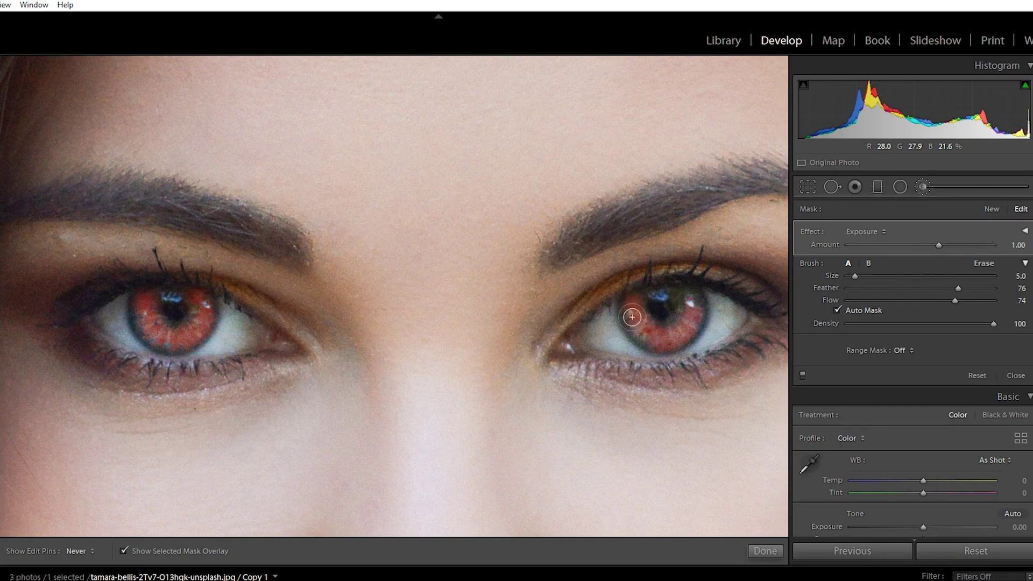
{"action": "key", "text": "h"}
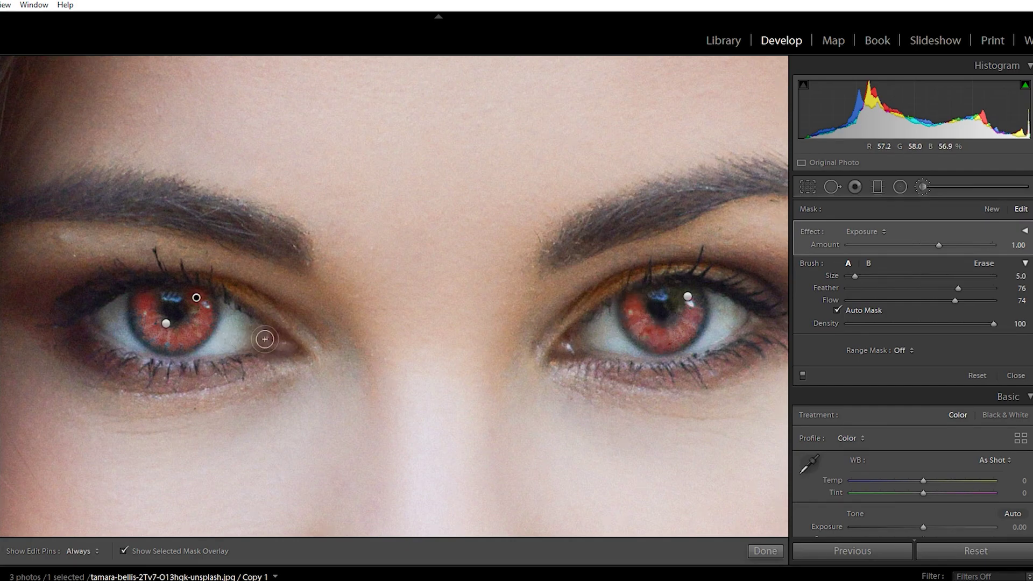
{"action": "key", "text": "o"}
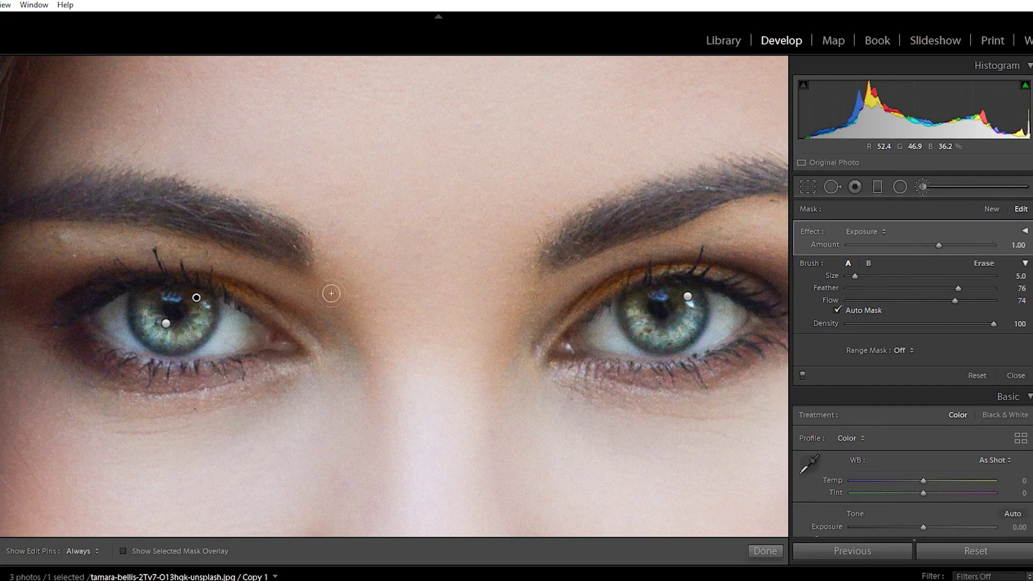
- Set the whole-iris mask to Exposure 0.75, Contrast 21, Highlights −36, Shadows −2, Blacks −35, Clarity 46 and Saturation 53, and finish brushing
{"action": "left_click", "coordinate": [1025, 231]}
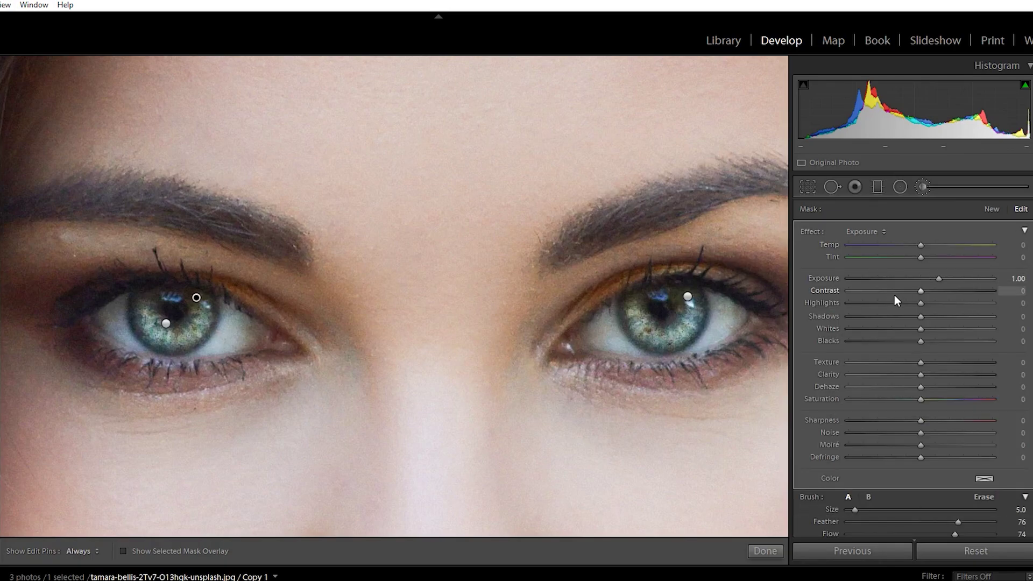
{"action": "left_click_drag", "start_coordinate": [938, 276], "coordinate": [897, 340]}
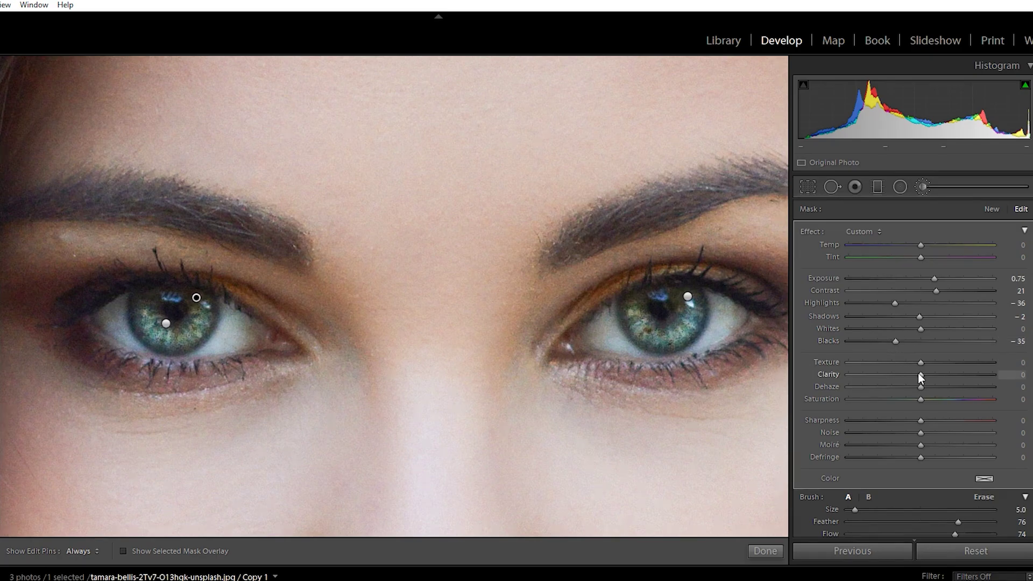
{"action": "left_click_drag", "start_coordinate": [921, 375], "coordinate": [957, 380]}
{"action": "mouse_move", "coordinate": [957, 374]}
{"action": "left_mouse_down"}
{"action": "mouse_move", "coordinate": [960, 398]}
{"action": "mouse_move", "coordinate": [975, 397]}
{"action": "mouse_move", "coordinate": [961, 398]}
{"action": "left_mouse_up"}
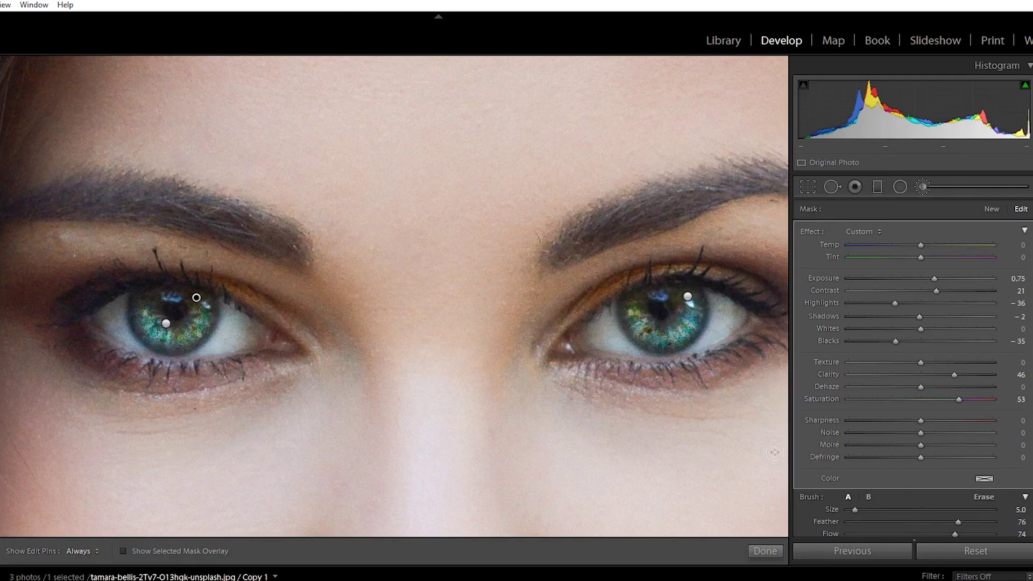
{"action": "left_click", "coordinate": [773, 552]}
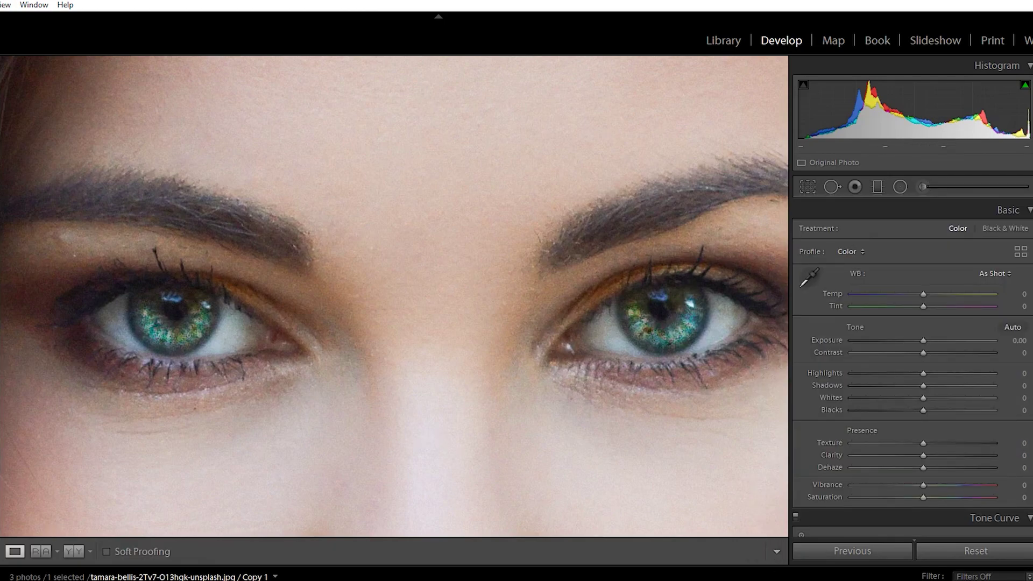
- Examine the enhanced eyes in the context of the whole portrait
{"action": "key", "text": "z"}
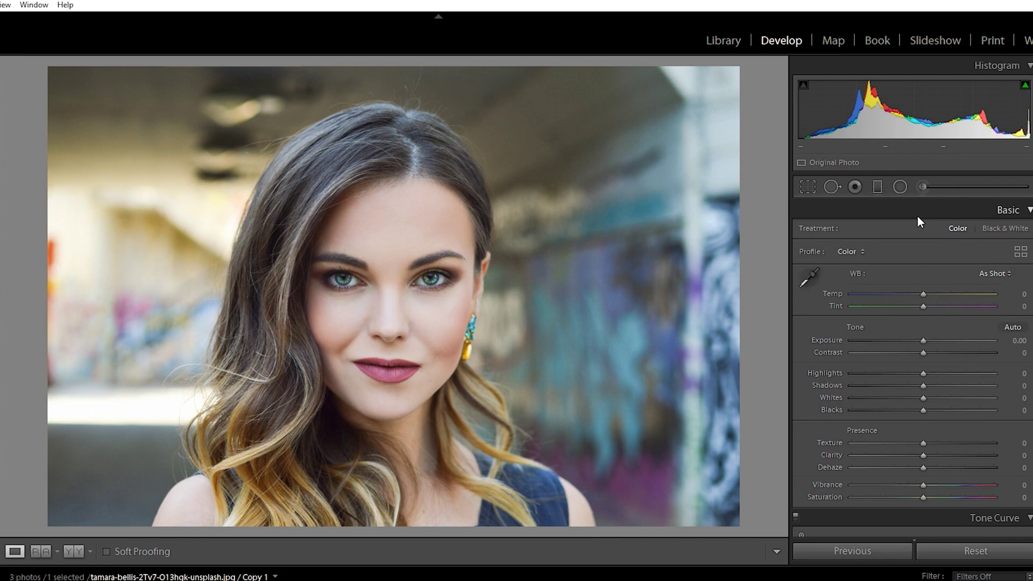
{"action": "left_click", "coordinate": [927, 189]}
{"action": "left_click", "coordinate": [928, 188]}
{"action": "left_click", "coordinate": [295, 184]}
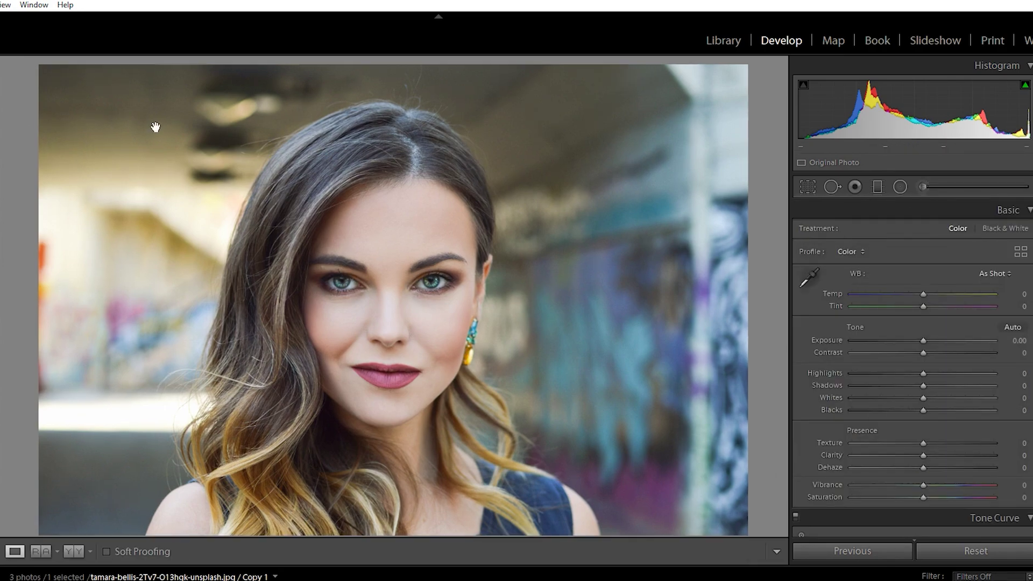
{"action": "scroll", "coordinate": [398, 339], "scroll_direction": "down", "scroll_amount": 1}
{"action": "scroll", "coordinate": [397, 333], "scroll_direction": "down", "scroll_amount": 2}
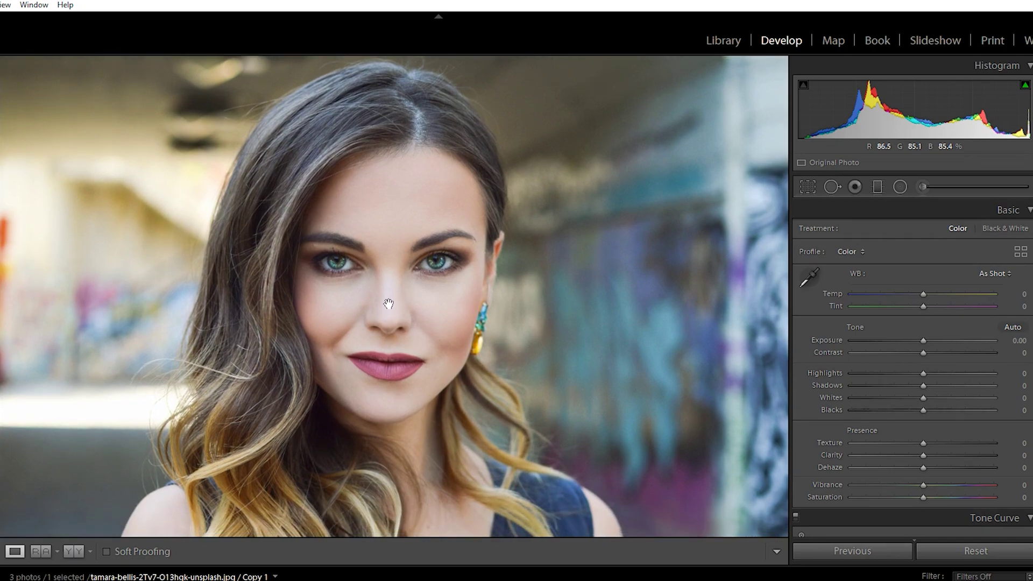